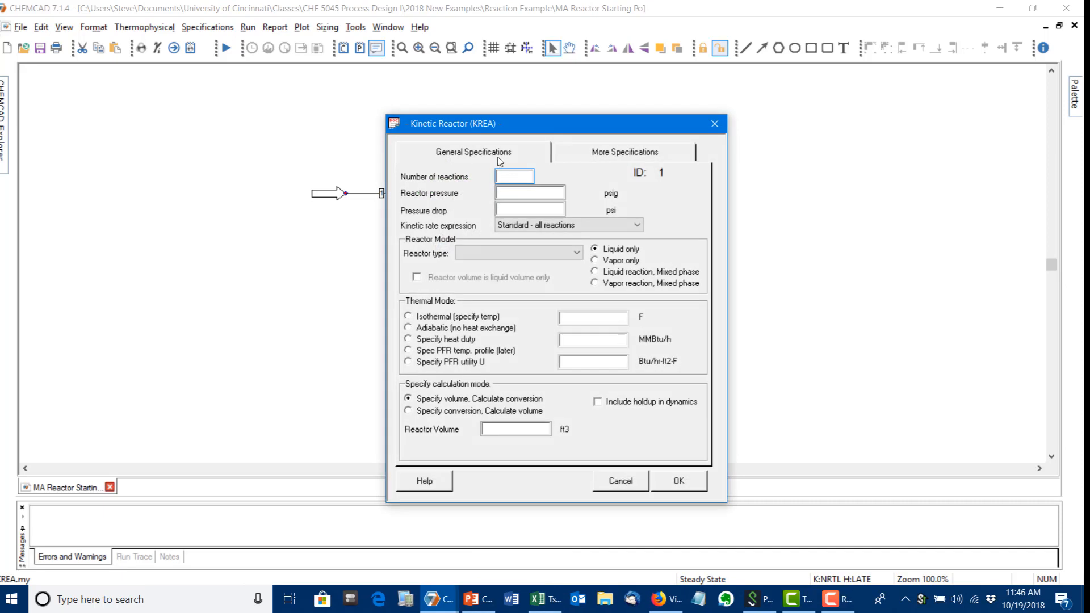
- With the Excel rate constants workbook beside the reactor dialog, specify 2 reactions, isothermal thermal mode and the CSTR (Continuous Stirred Tank) reactor type
left_click_drag(500, 122, 161, 75)
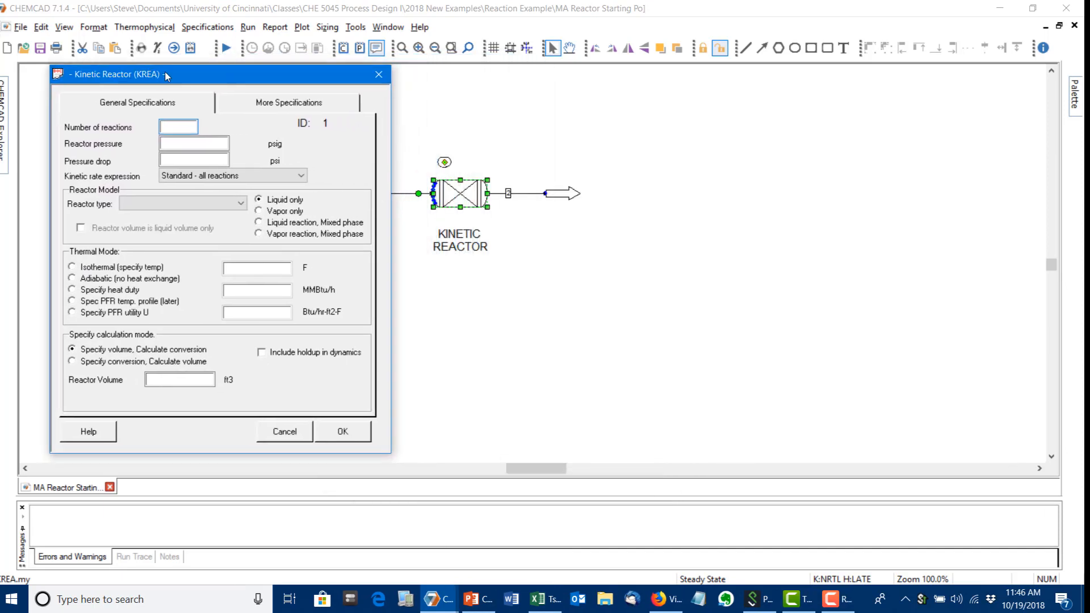
left_click(560, 601)
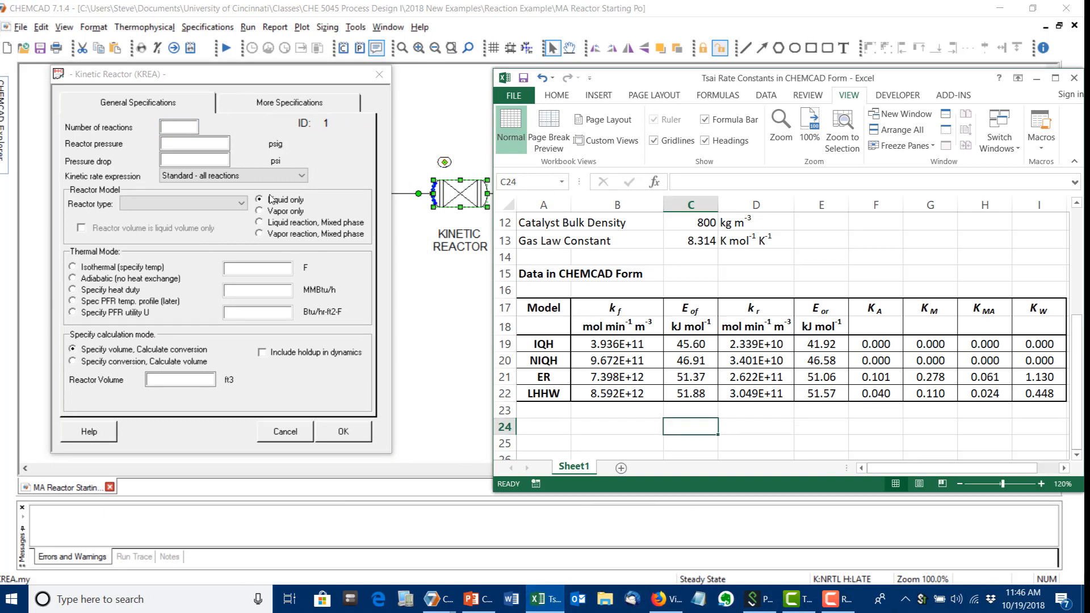
left_click(171, 123)
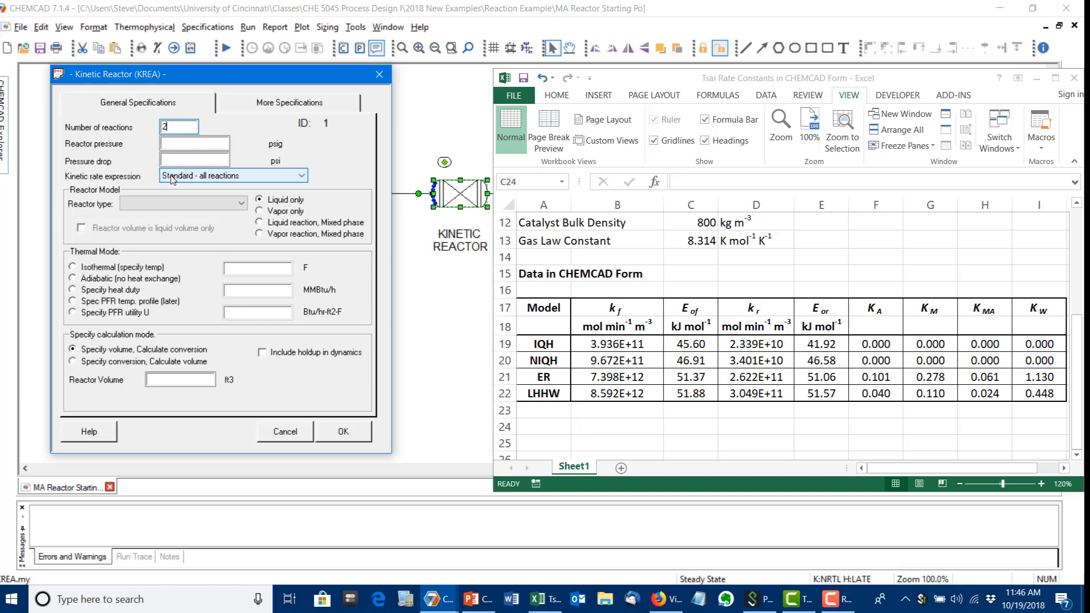
left_click(76, 270)
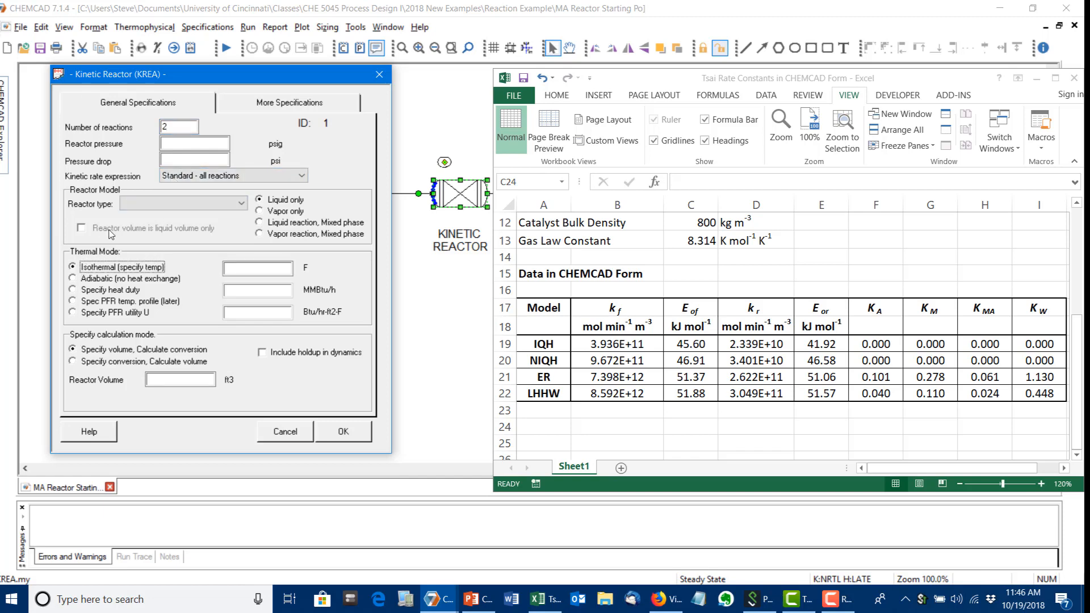
left_click(158, 203)
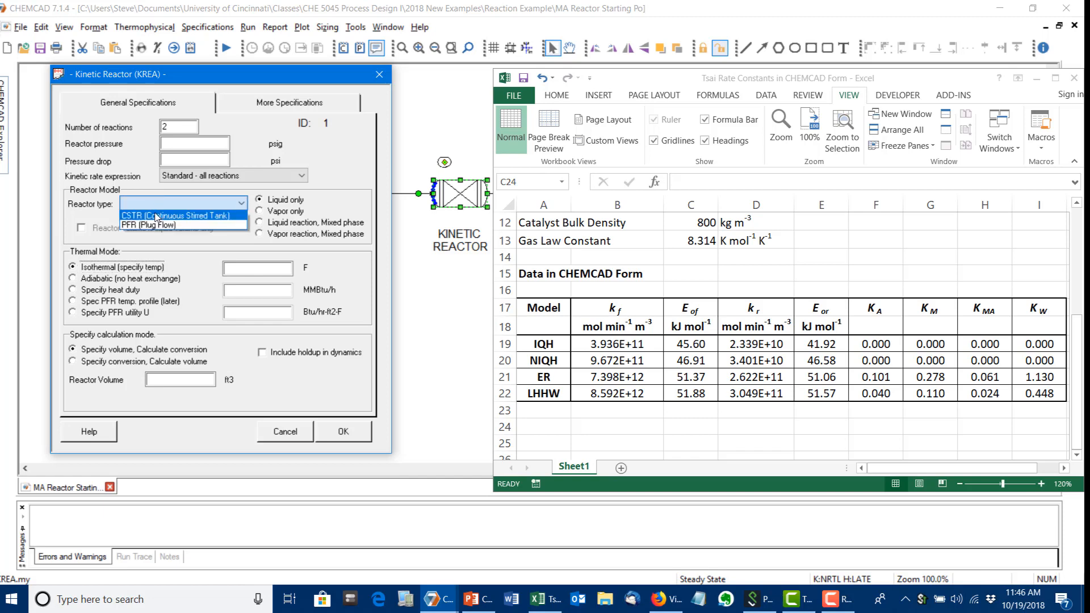
left_click(156, 217)
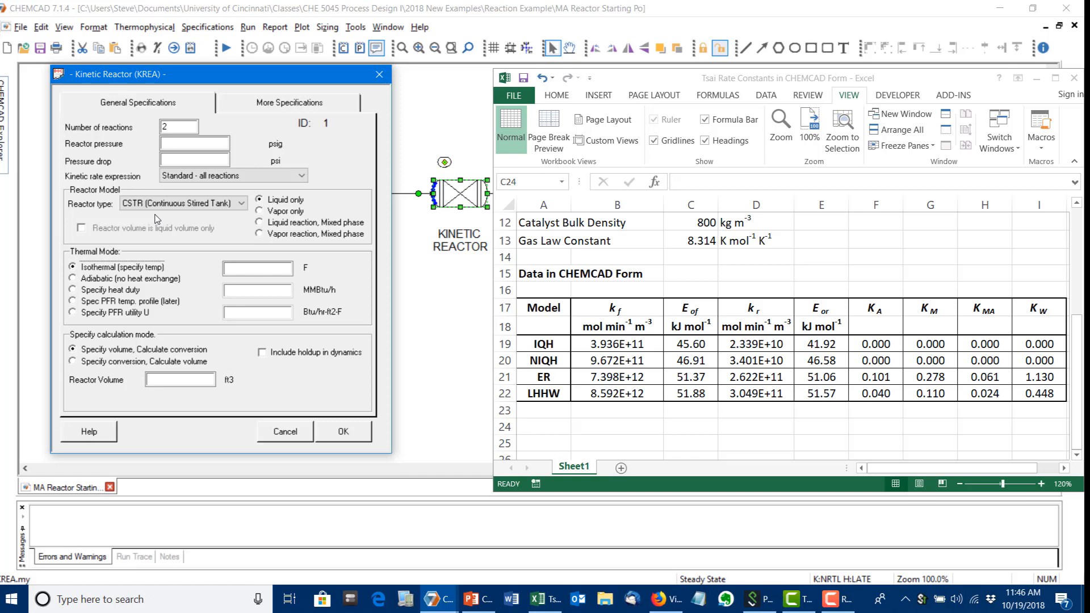
- Have the reactor volume calculated from a specified conversion of .5, with methanol as the key component
left_click(73, 362)
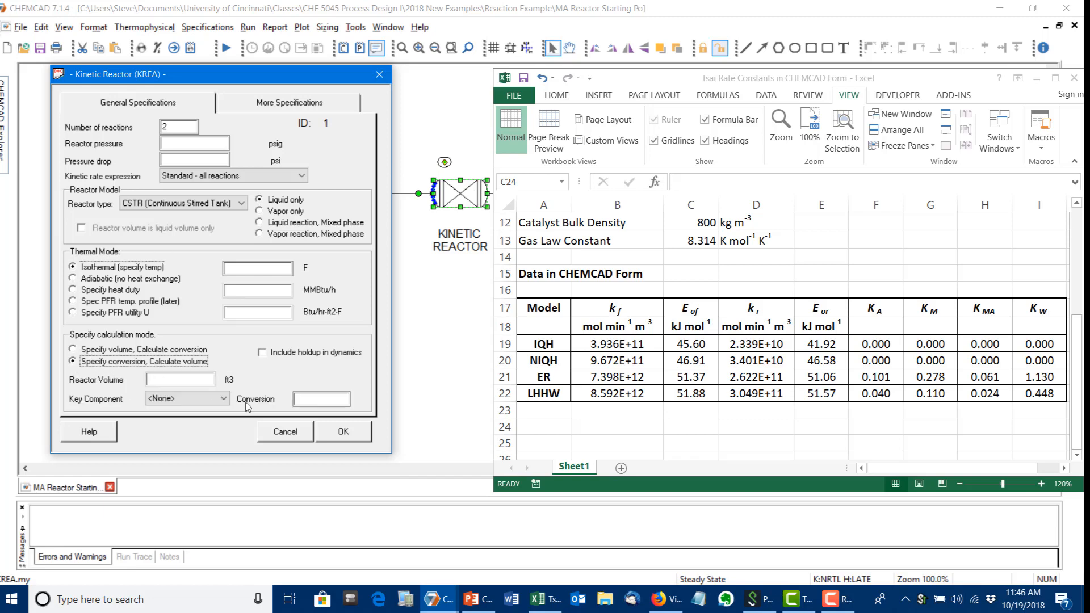
left_click(205, 400)
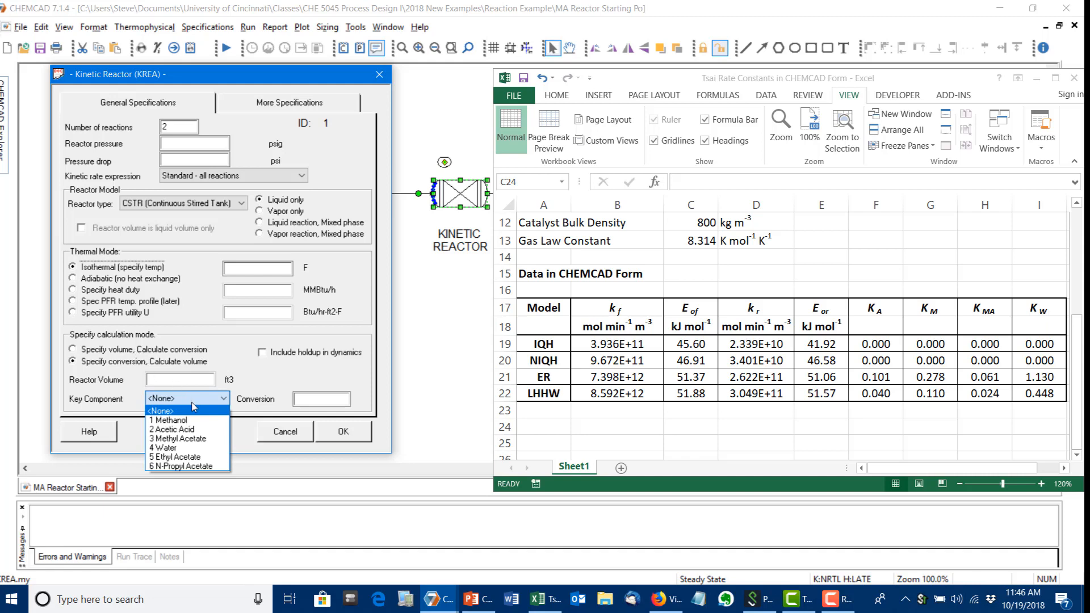
left_click(173, 420)
left_click(304, 400)
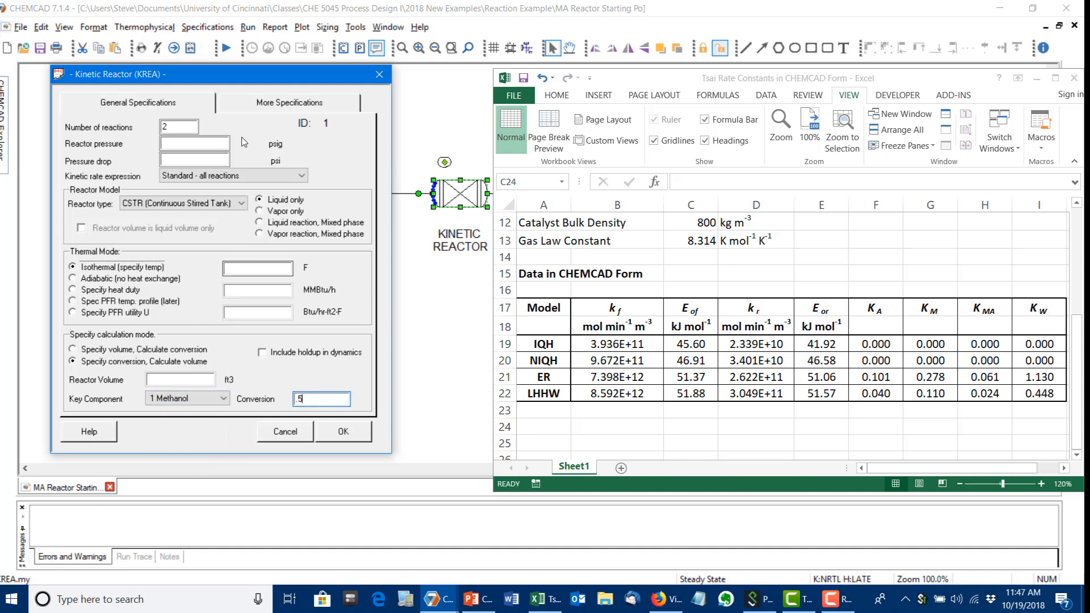
- Set the reaction engineering units to Gm-moles for molar flow, Minutes for time and g for mass flow
left_click(263, 108)
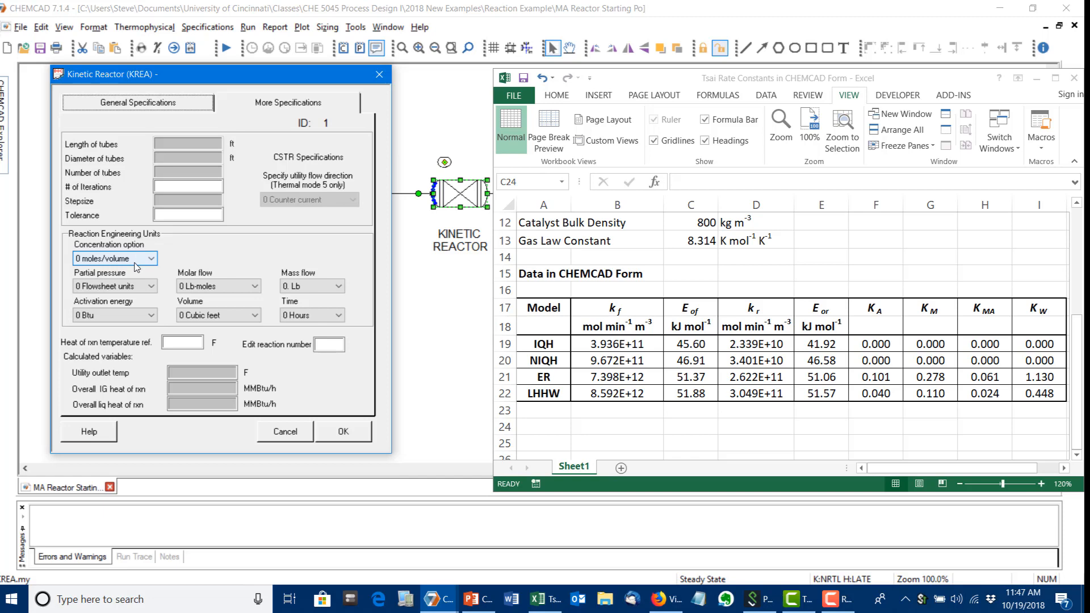
left_click(209, 290)
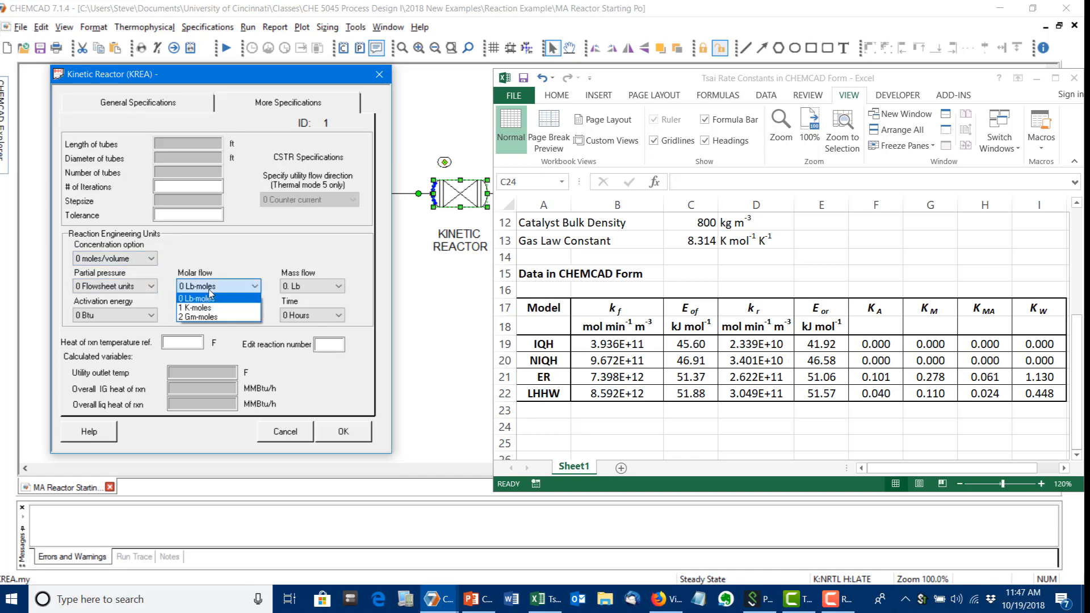
left_click(213, 318)
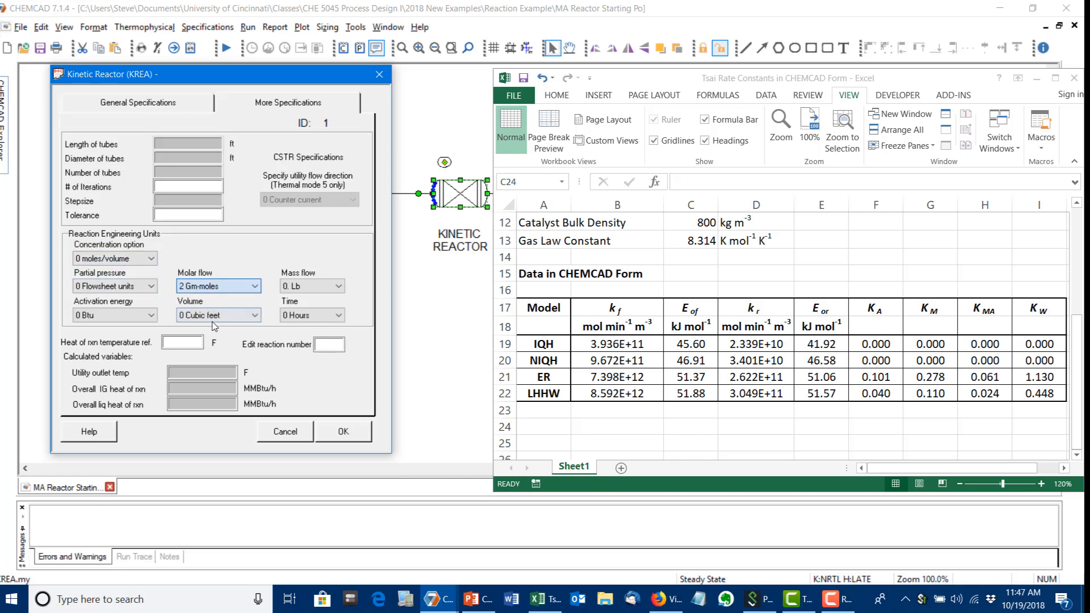
left_click(325, 317)
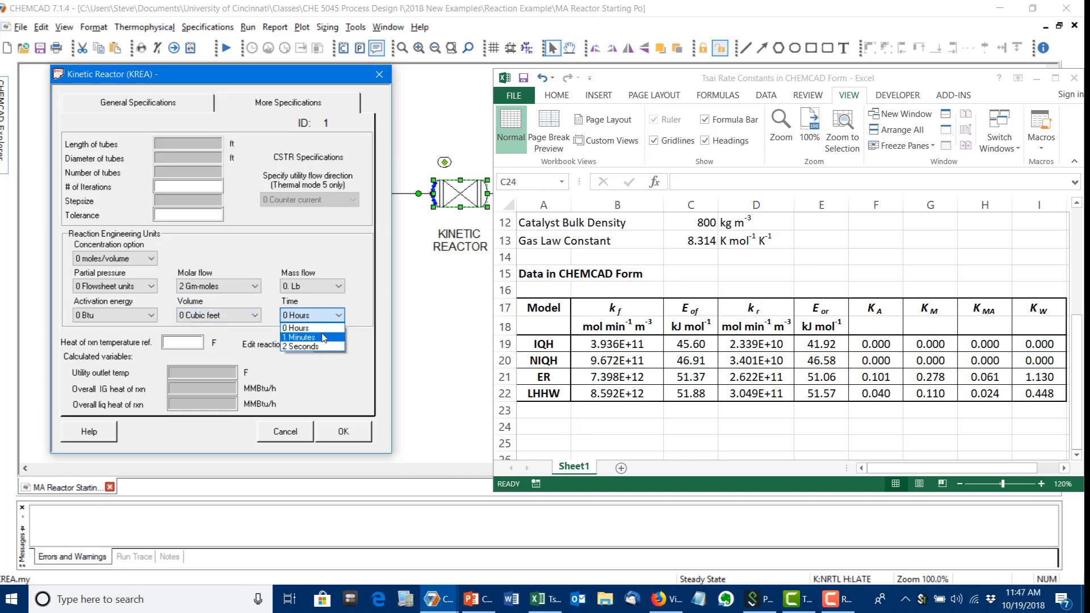
left_click(323, 338)
left_click(313, 287)
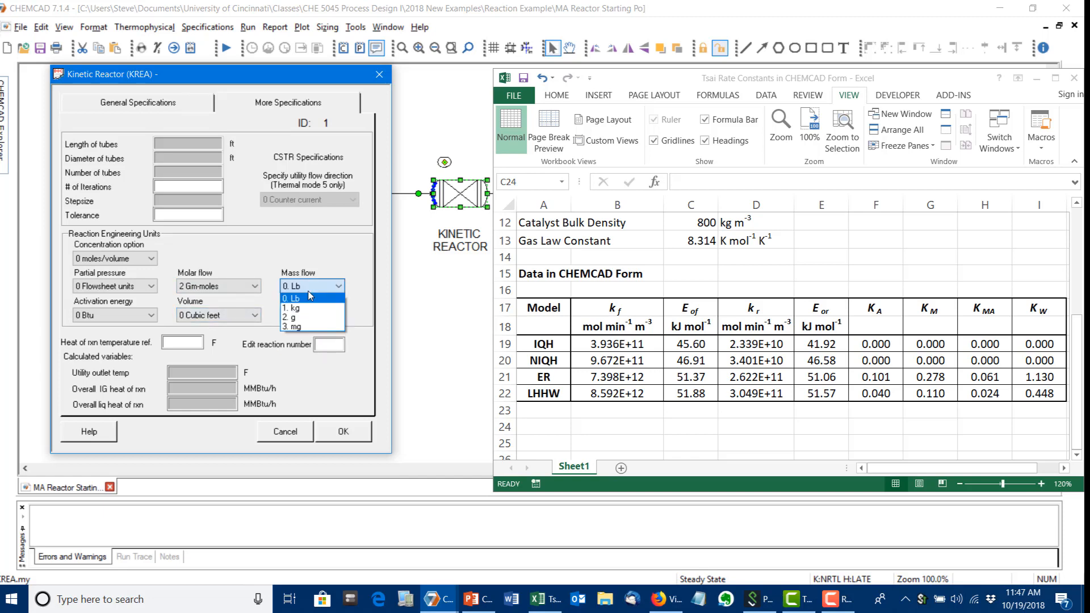
left_click(307, 321)
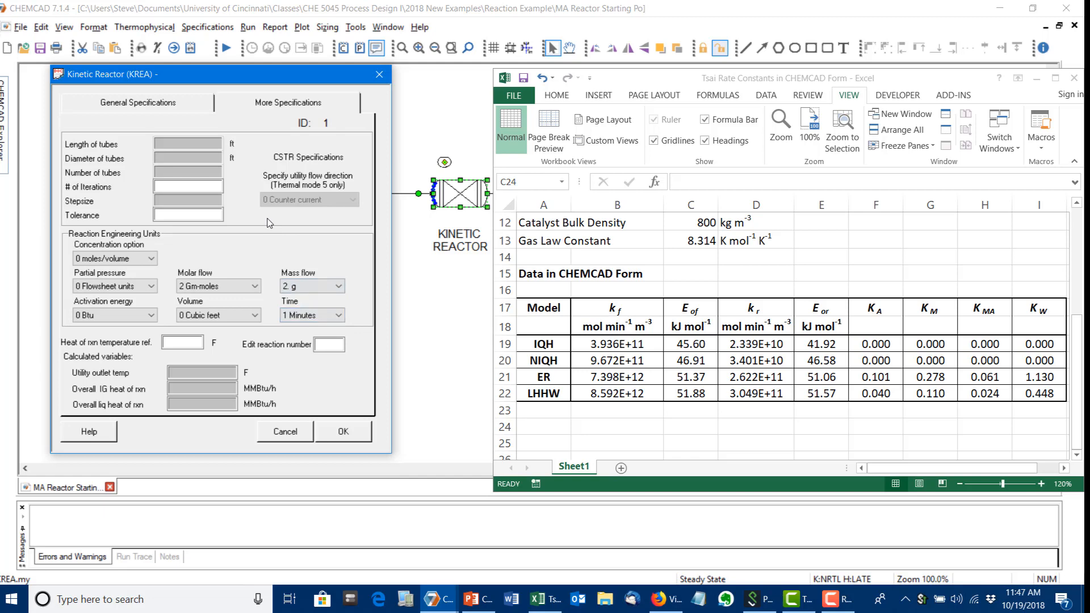
- Set the reaction volume unit to Cubic meters and the activation energy unit to kJ, and accept the reactor specifications
left_click(229, 316)
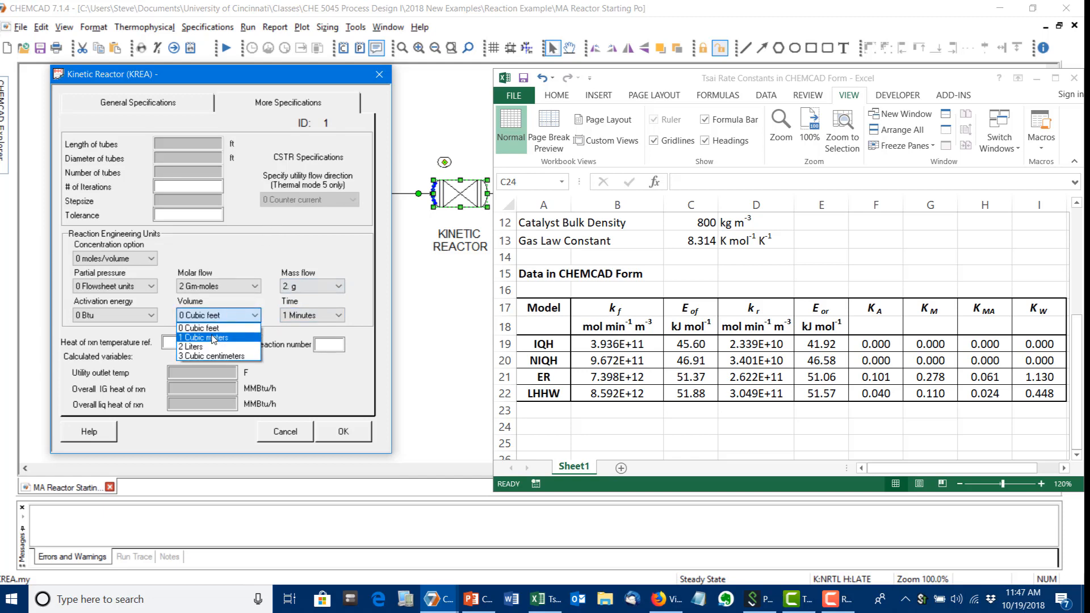
left_click(200, 331)
left_click(150, 315)
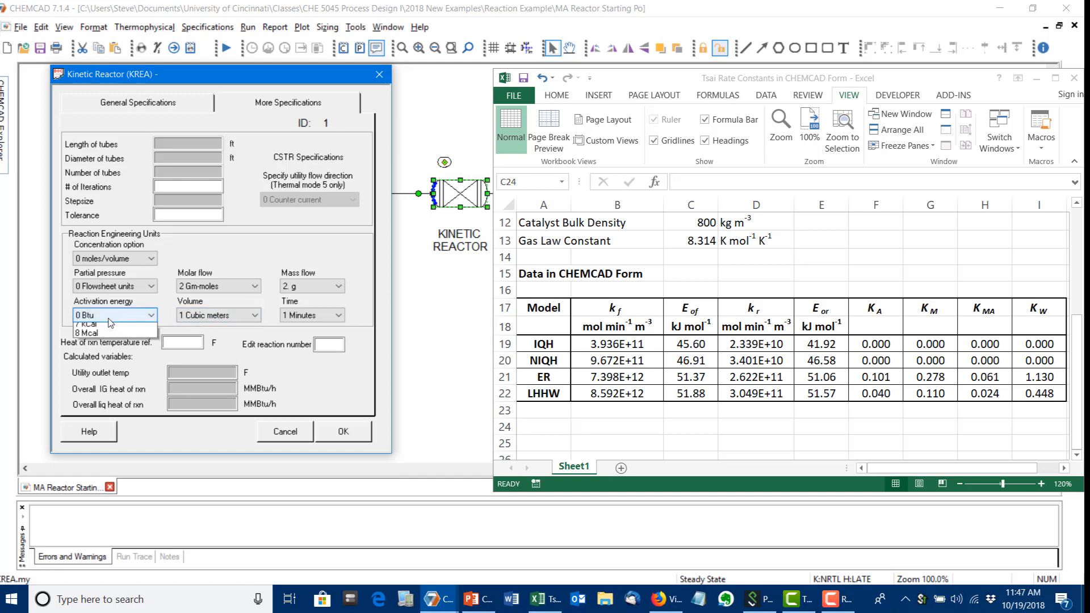
left_click(113, 366)
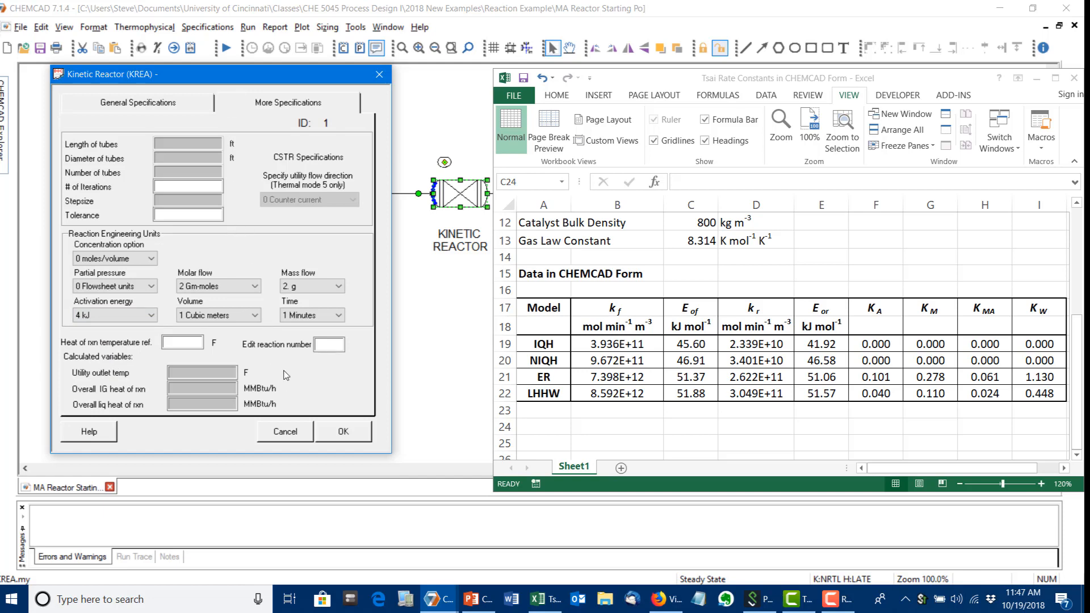
left_click(343, 433)
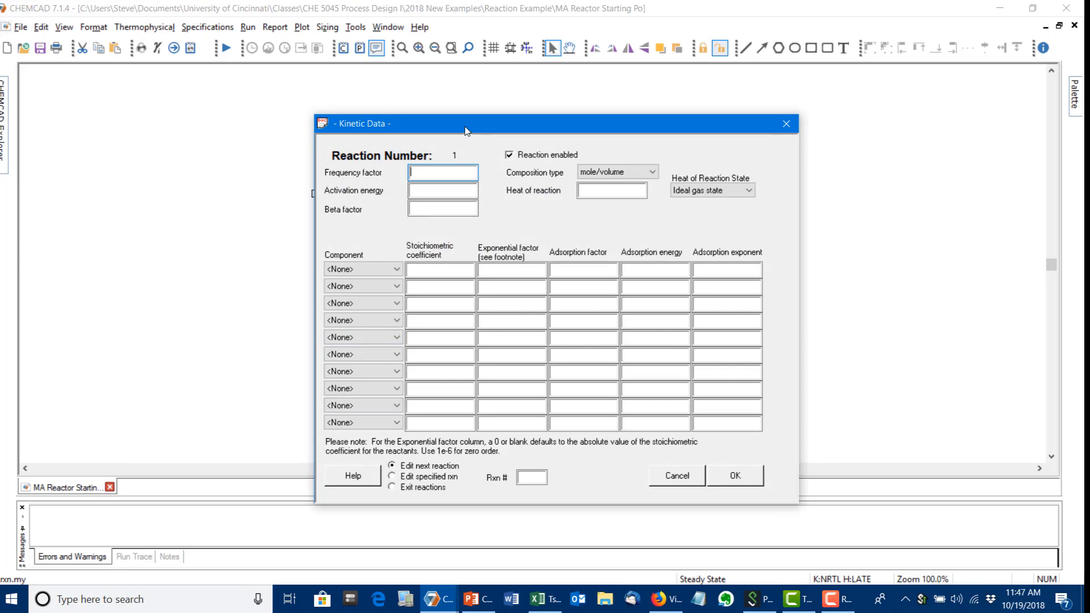
- With the rate constants workbook beside the kinetic data, assign methanol, acetic acid, methyl acetate and water as reaction 1's components
left_click_drag(208, 110, 195, 92)
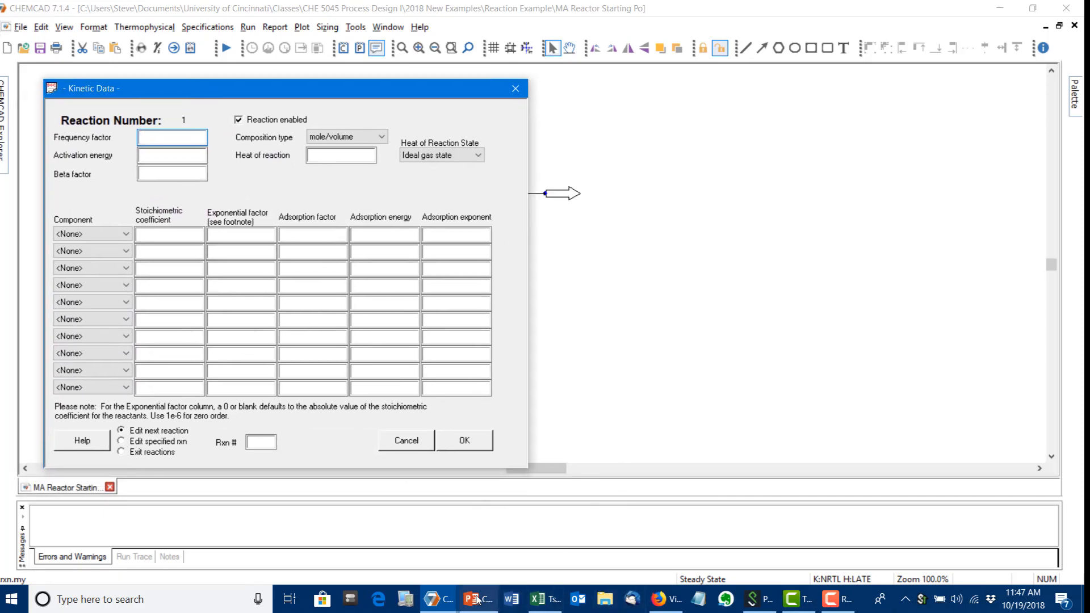
left_click(550, 600)
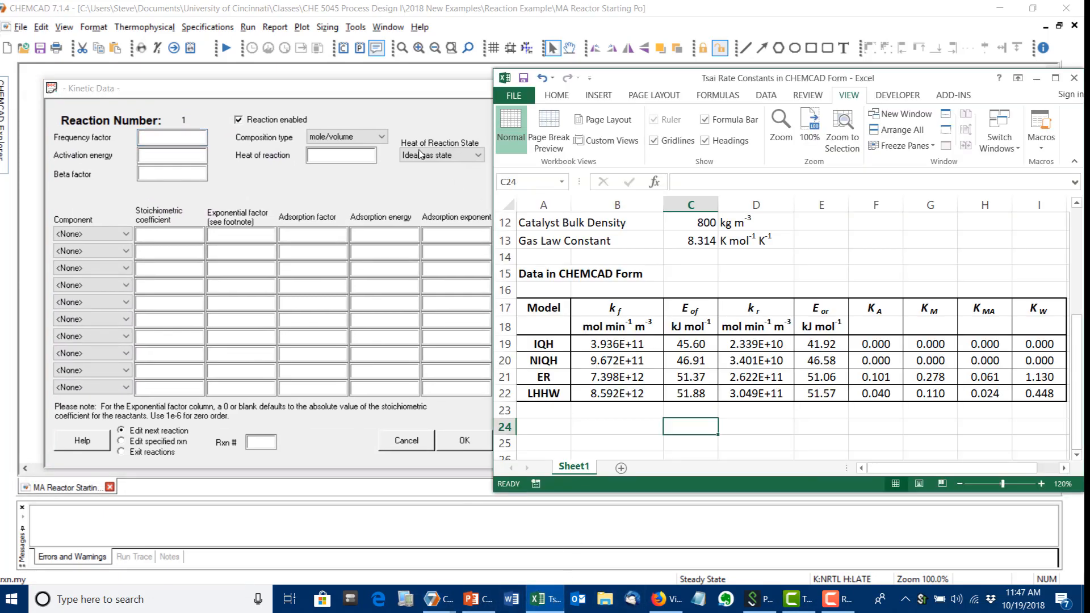
left_click_drag(338, 85, 310, 83)
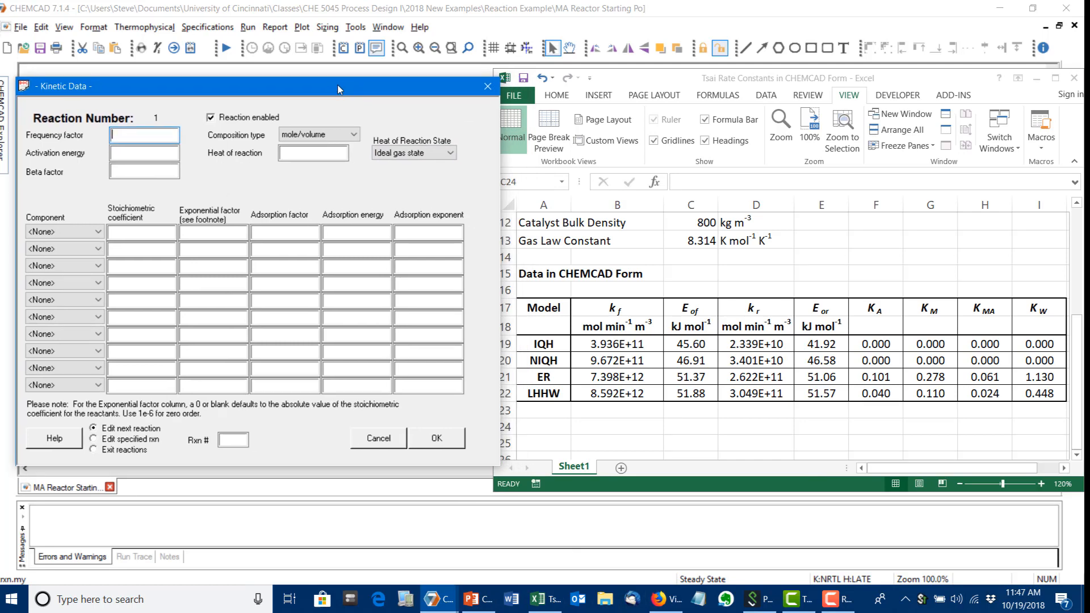
left_click(76, 235)
left_click(54, 254)
left_click(60, 250)
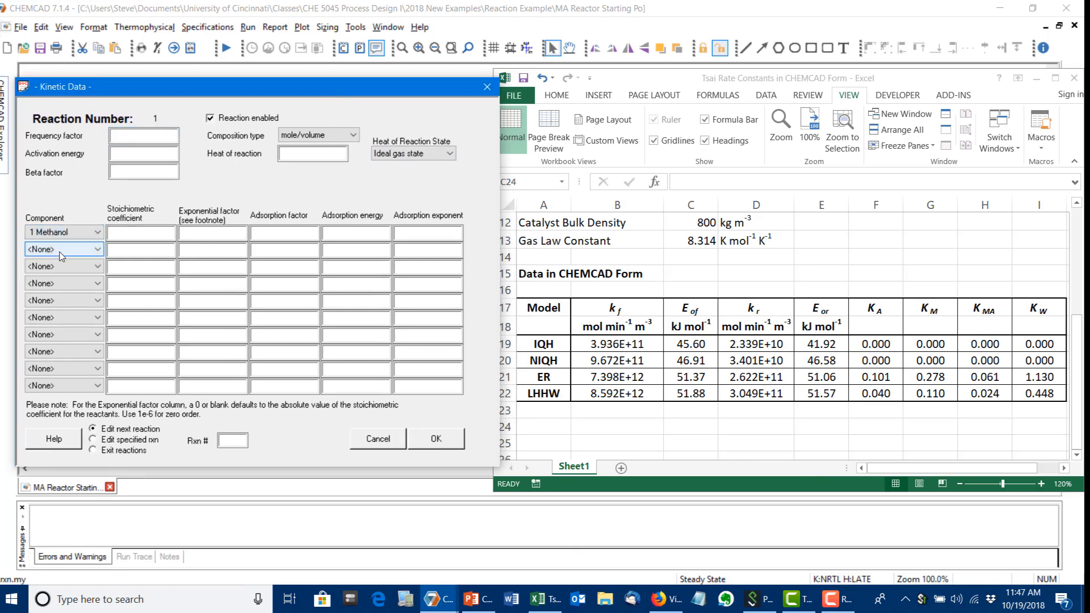
left_click(54, 280)
left_click(57, 266)
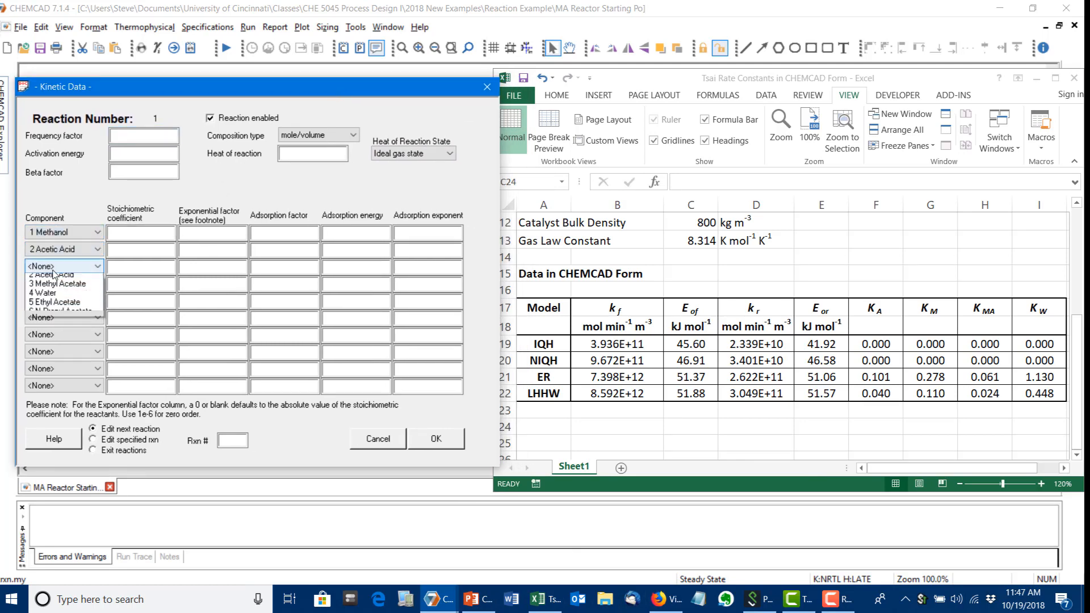
left_click(54, 307)
left_click(54, 283)
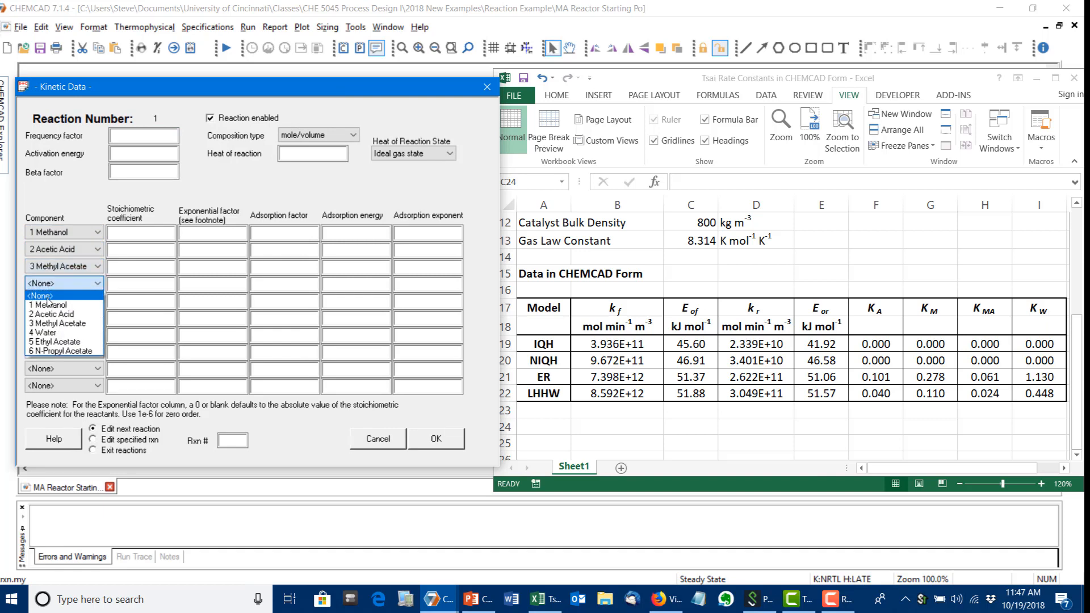
left_click(46, 333)
- For reaction 1, enter a frequency factor of 3.936e11 and an activation energy of 45.6, with mole fraction as the composition type
left_click(136, 136)
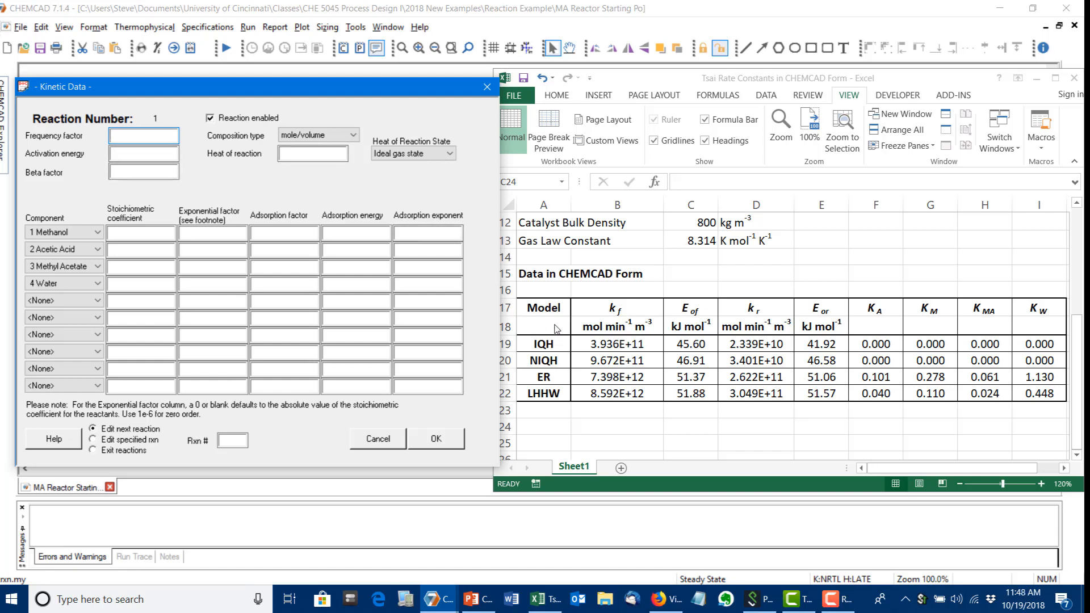
type("3.936e11")
left_click(127, 157)
type("45.6")
left_click(300, 140)
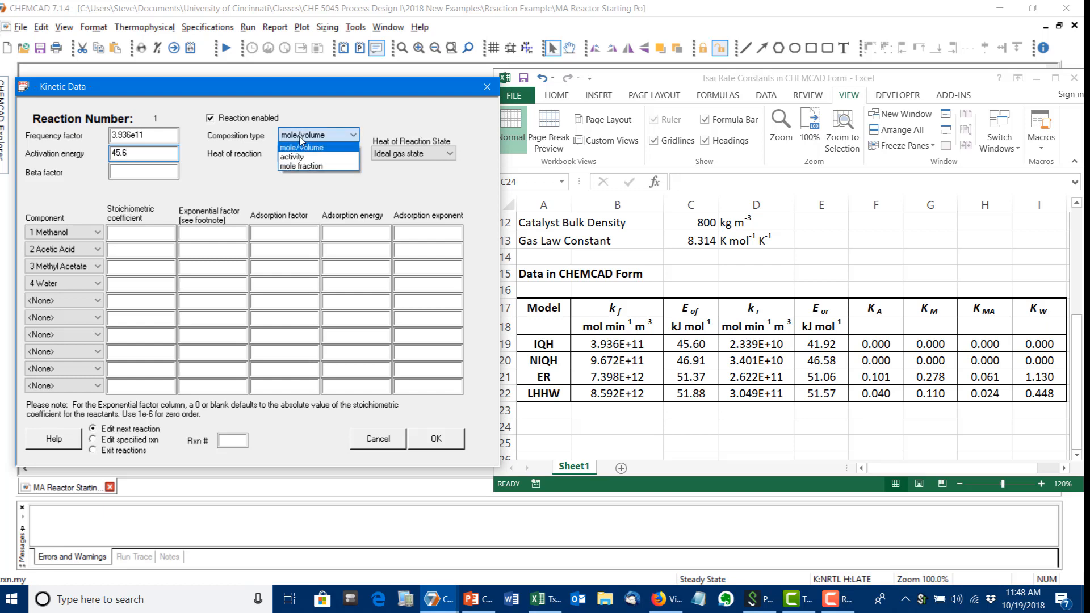
left_click(304, 167)
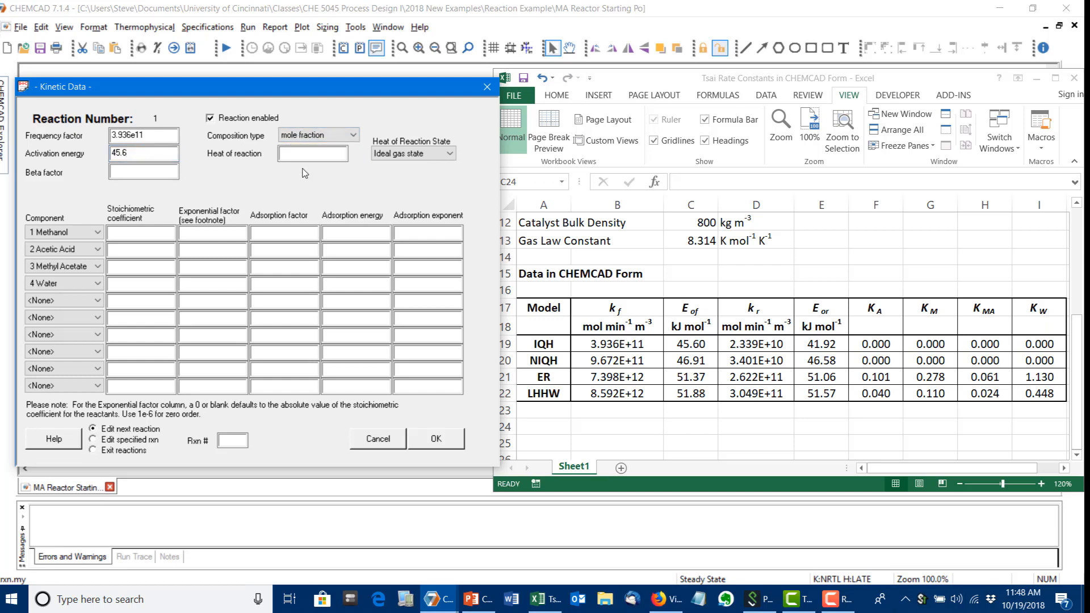
- Give methanol and acetic acid in reaction 1 stoichiometric coefficients of -1 and exponential factors of 1
left_click(139, 233)
type("-1")
key("Tab")
key("Tab")
key("Tab")
key("Tab")
key("Tab")
key("Tab")
type("-1")
key("Tab")
key("Tab")
key("Tab")
key("Tab")
- Give methyl acetate and water stoichiometric coefficients of 1 and exponential factors of 1e-6, and accept reaction 1's kinetic data
key("Tab")
key("Tab")
key("Tab")
key("Tab")
key("Tab")
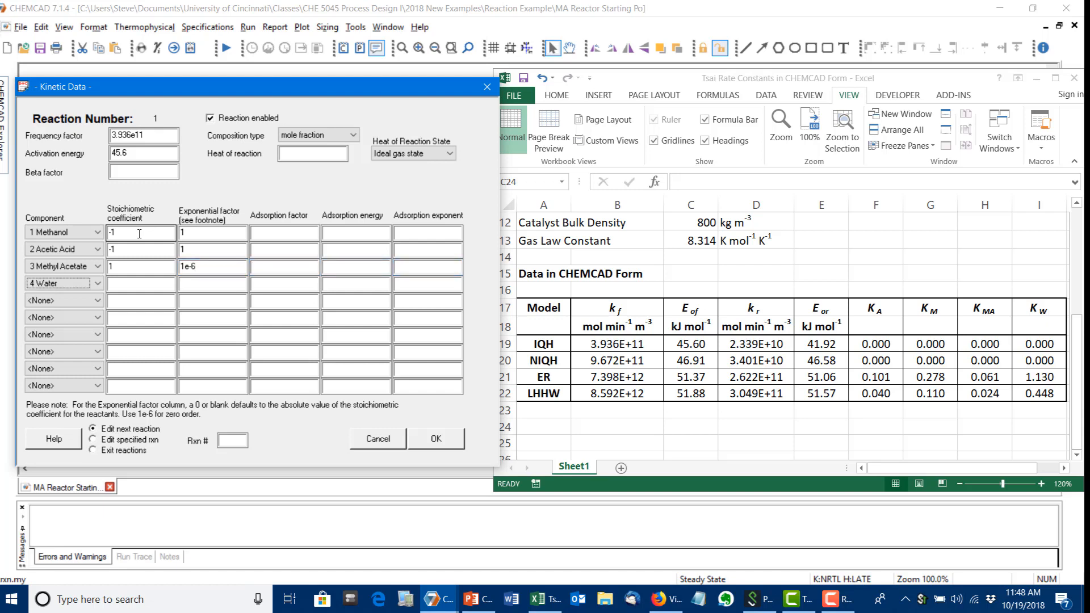
key("Tab")
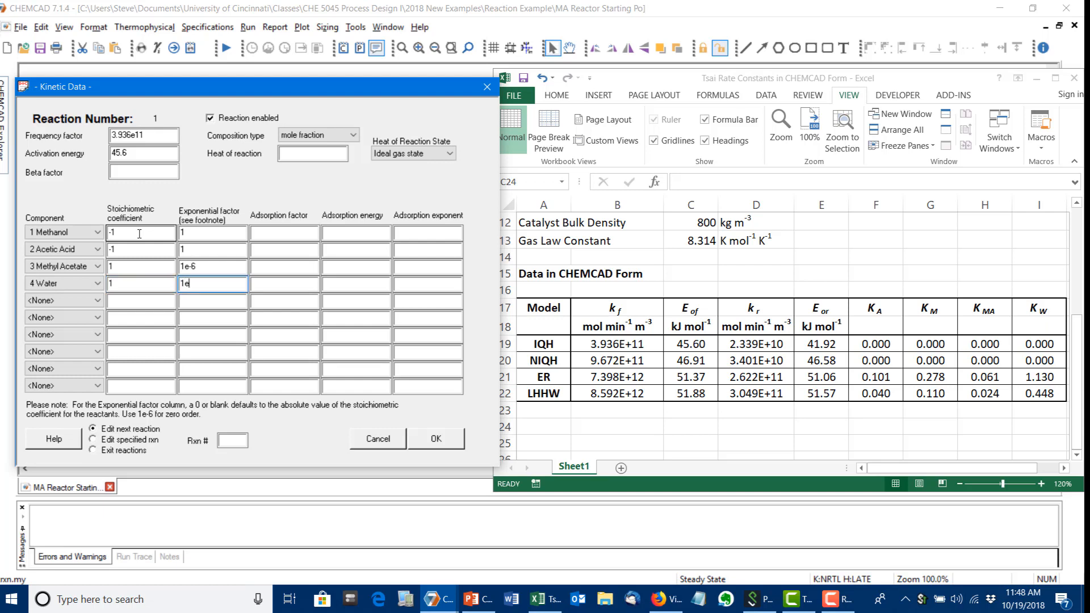
key("Tab")
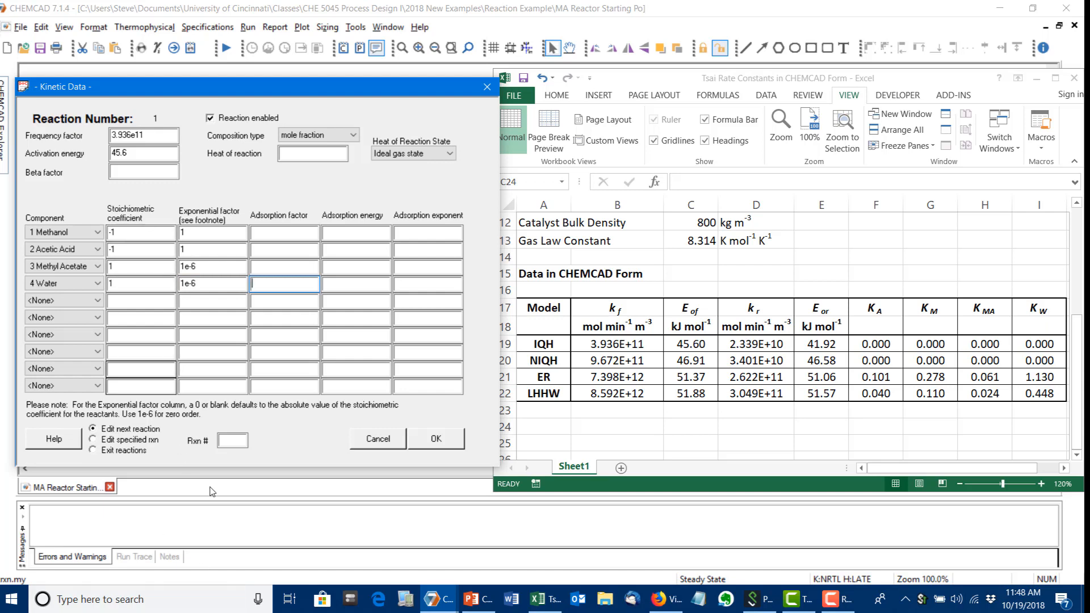
left_click(434, 439)
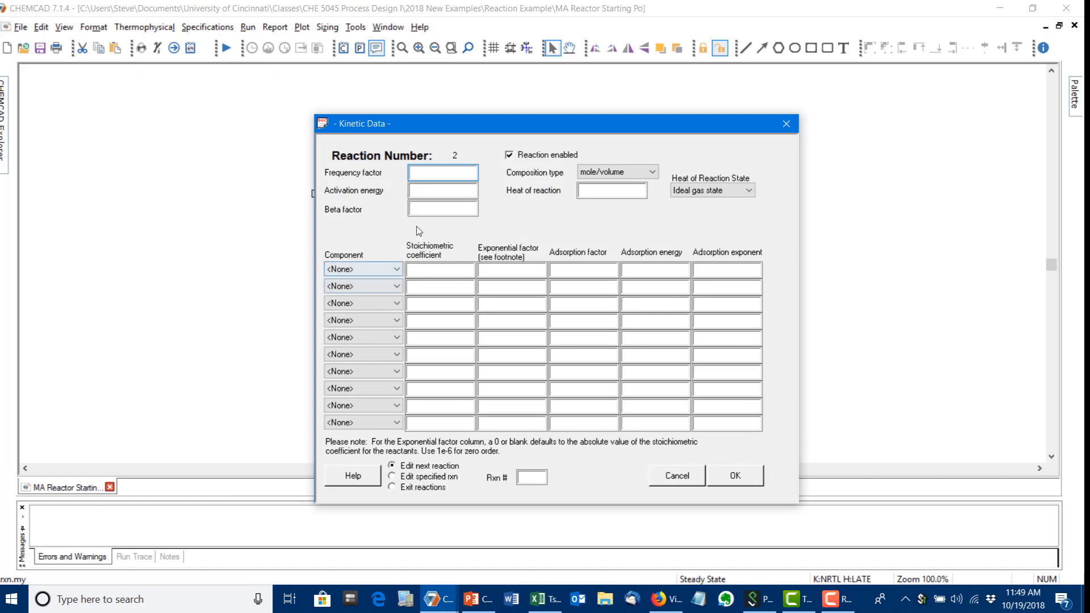
- With the rate constants workbook alongside, give reaction 2 a frequency factor of 2.339e10, an activation energy of 41.92 and mole fraction as composition type
left_click_drag(470, 132, 173, 99)
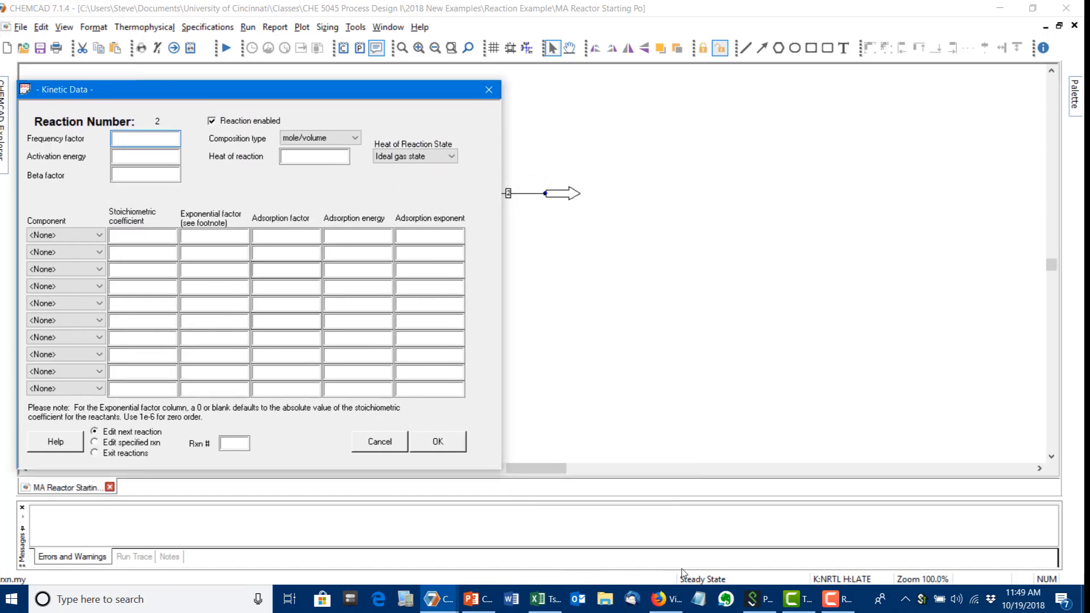
left_click(544, 606)
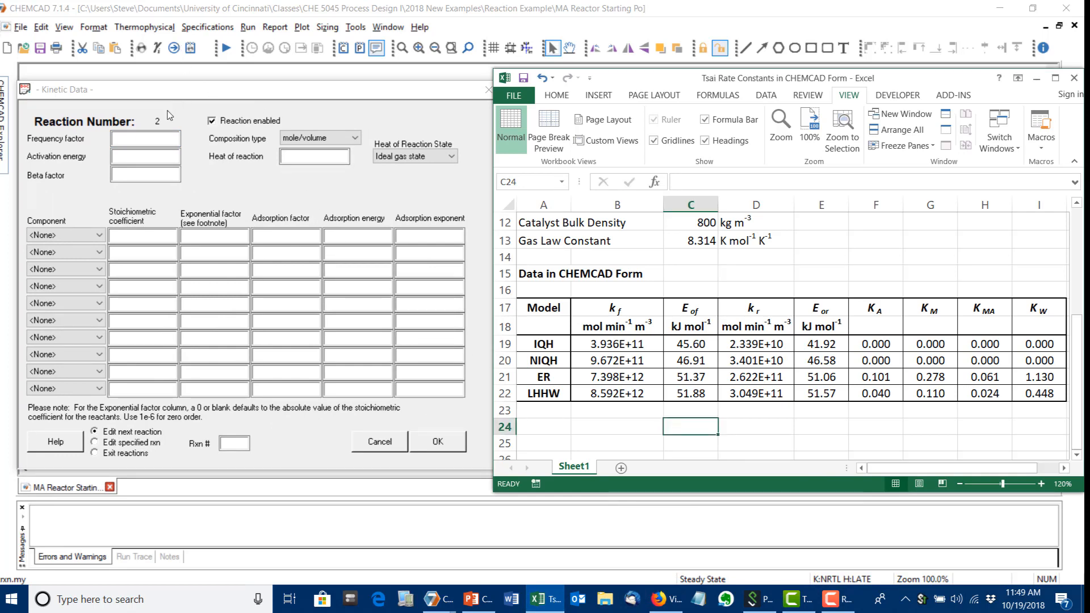
left_click(146, 146)
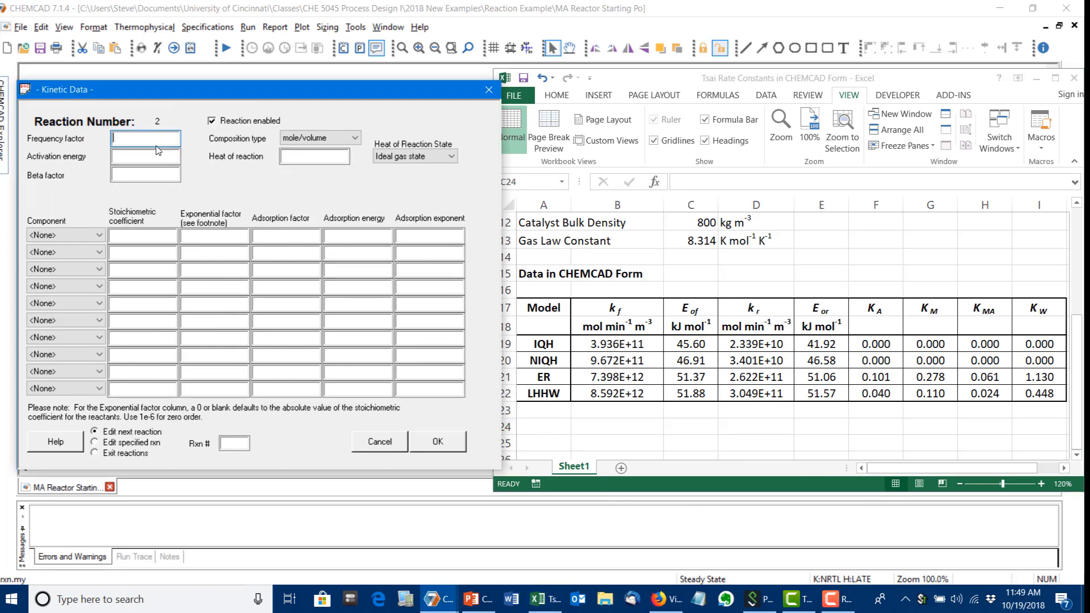
type("2.339e1041.92")
left_click(325, 138)
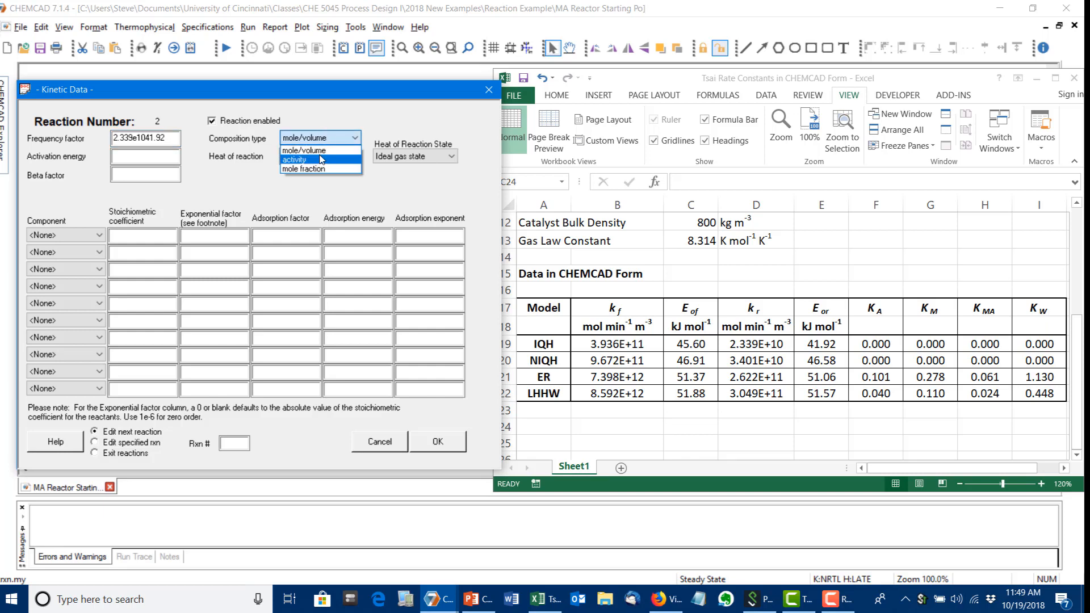
left_click(304, 169)
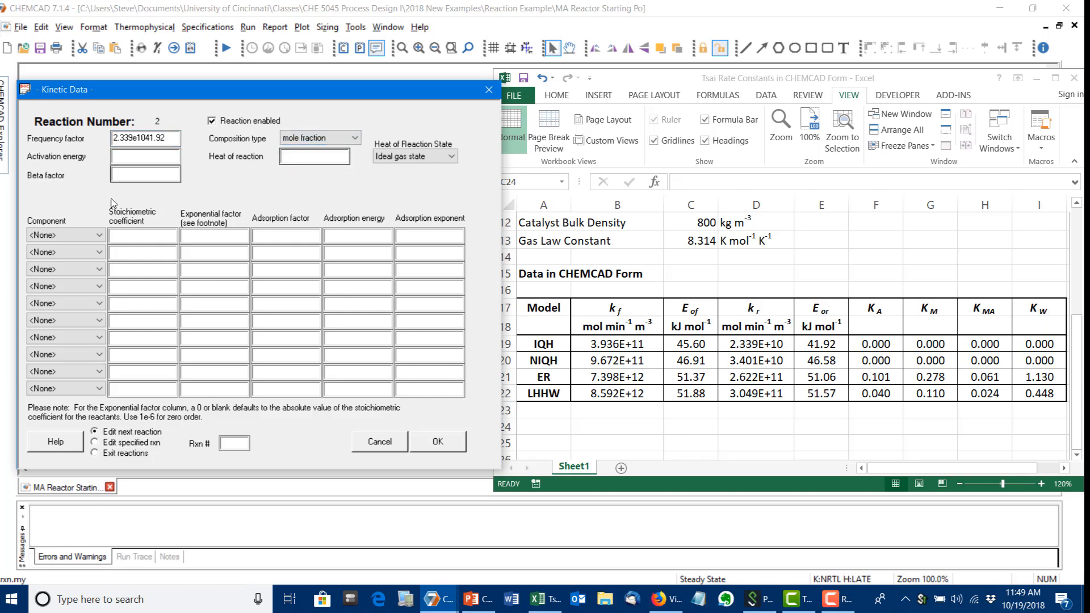
left_click(173, 137)
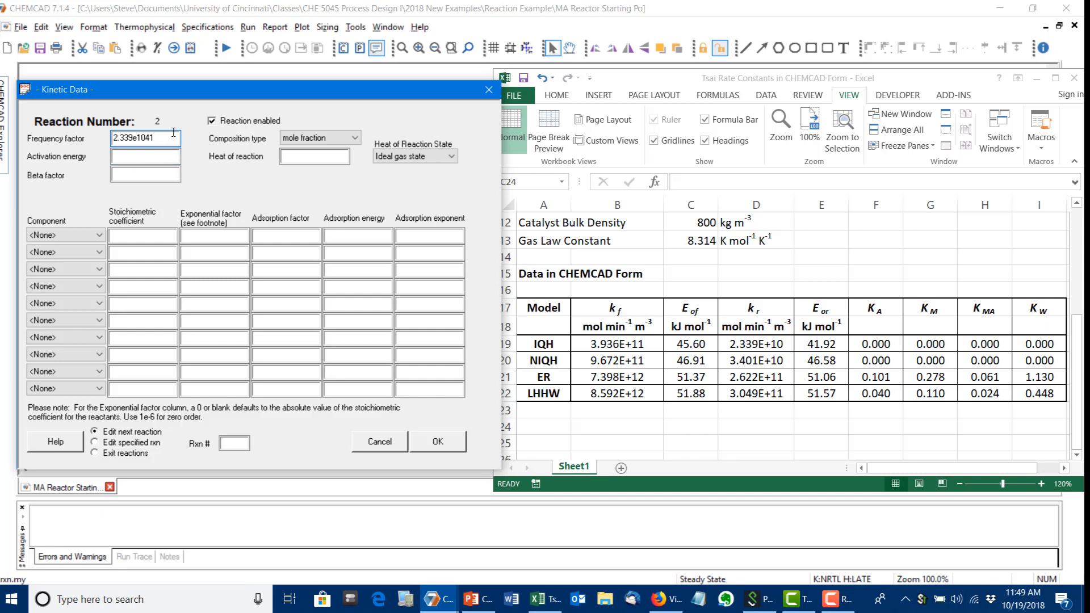
left_click(136, 154)
type("41.92")
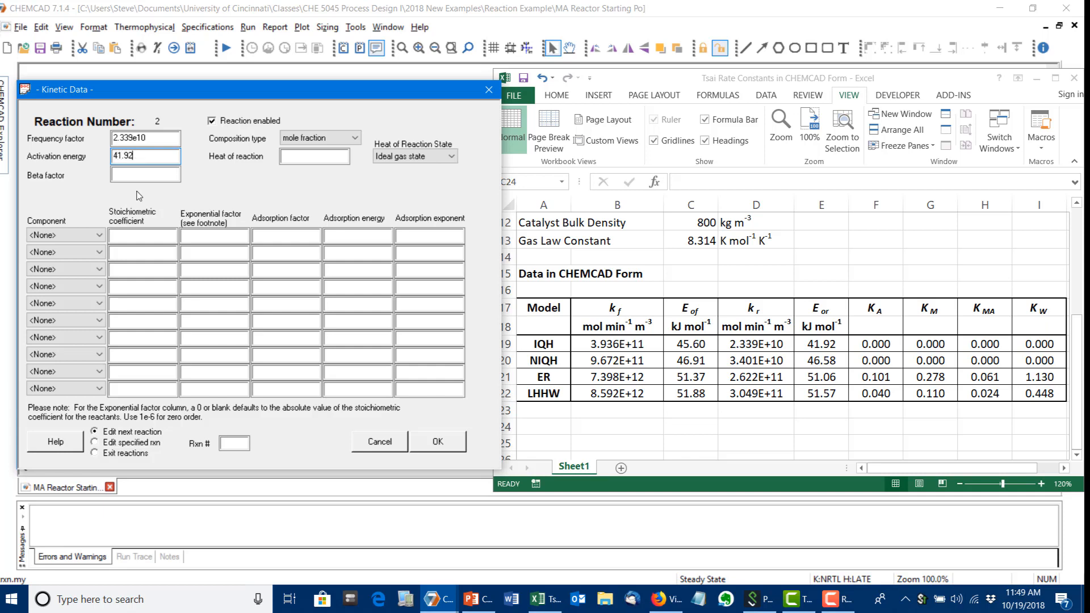
- Add methanol and acetic acid to reaction 2 with stoichiometric coefficients of 1
left_click(69, 235)
left_click(52, 257)
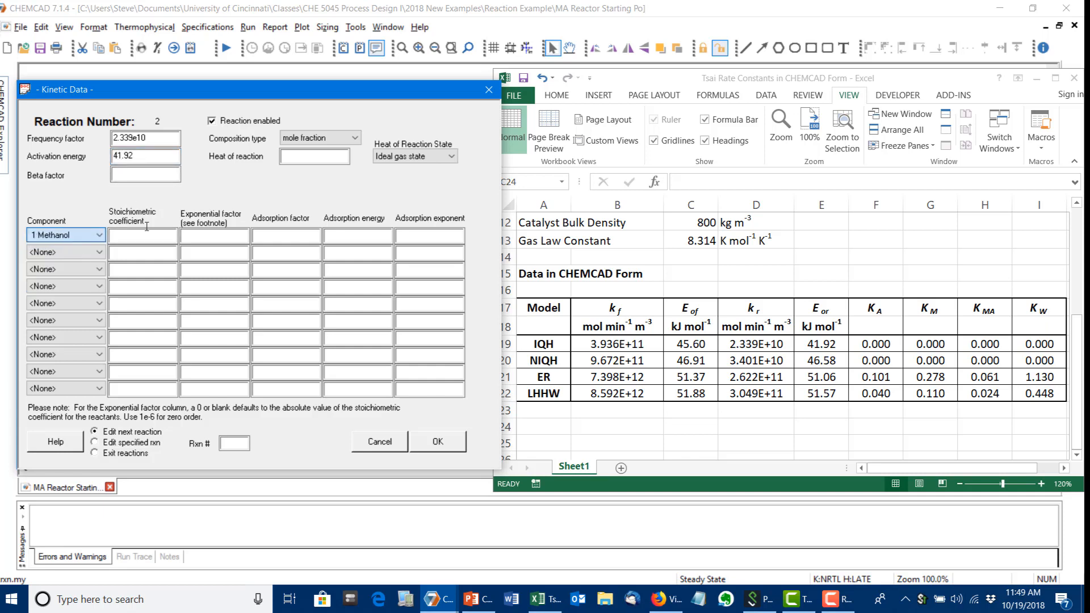
left_click(133, 235)
type("1")
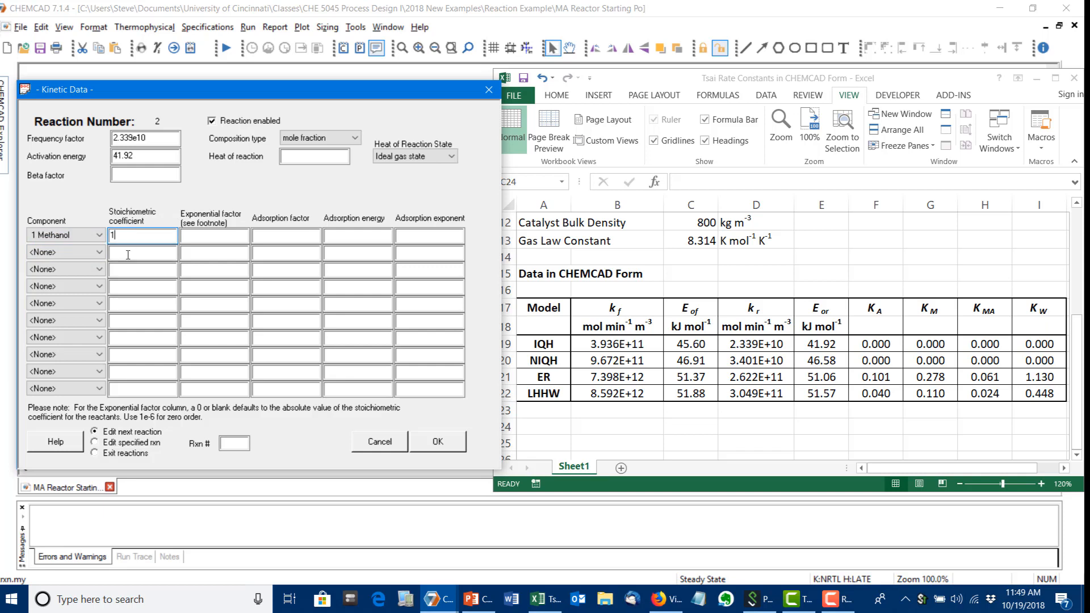
left_click(69, 252)
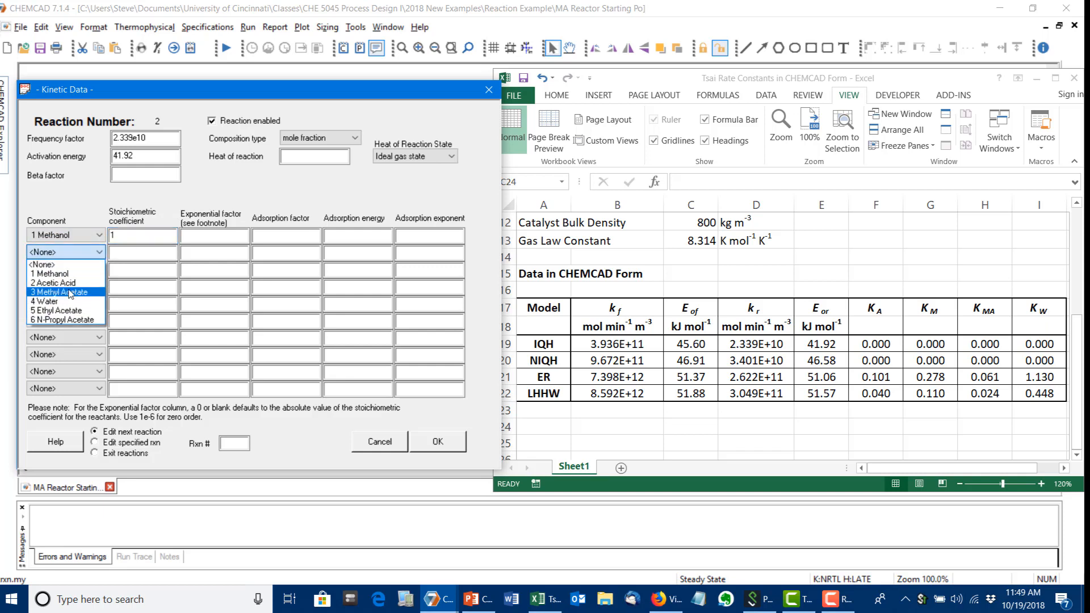
left_click(54, 283)
left_click(121, 250)
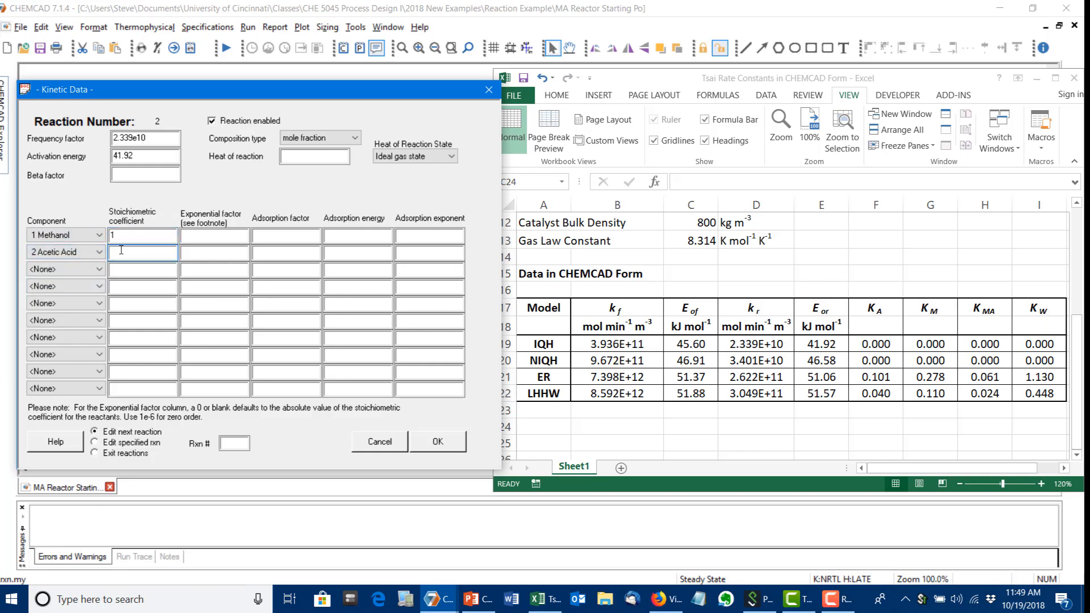
type("1")
- Add methyl acetate and water to reaction 2 with stoichiometric coefficients of -1
left_click(97, 269)
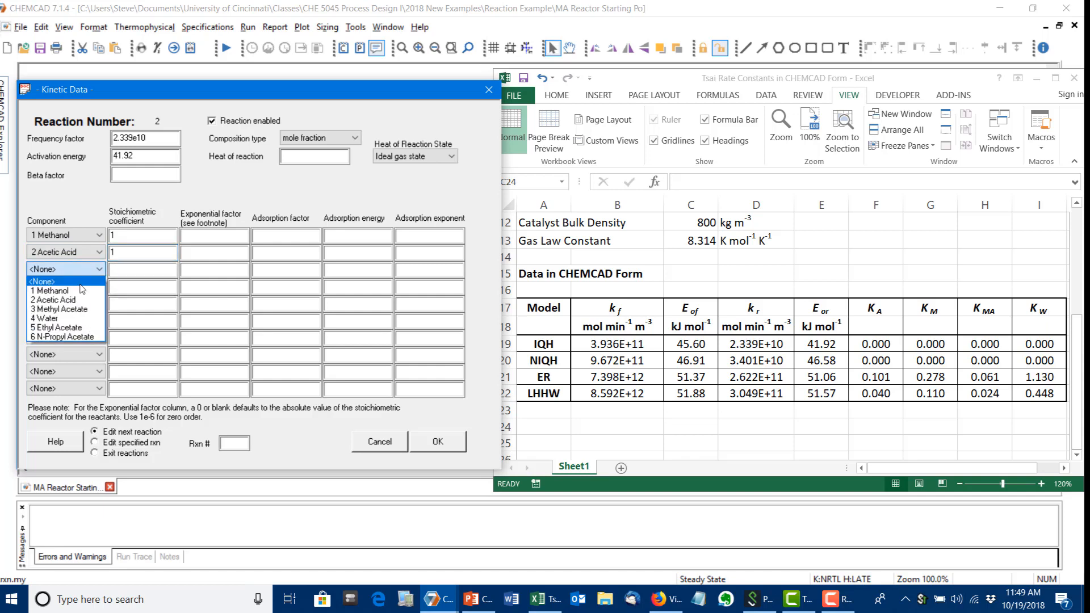
left_click(79, 309)
left_click(75, 286)
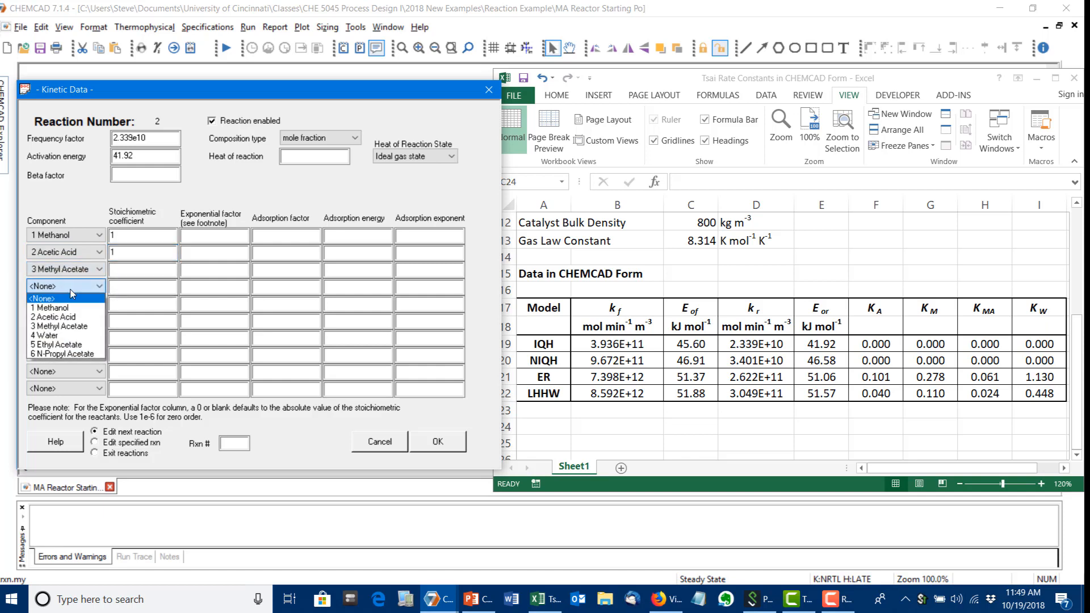
left_click(73, 336)
left_click(130, 270)
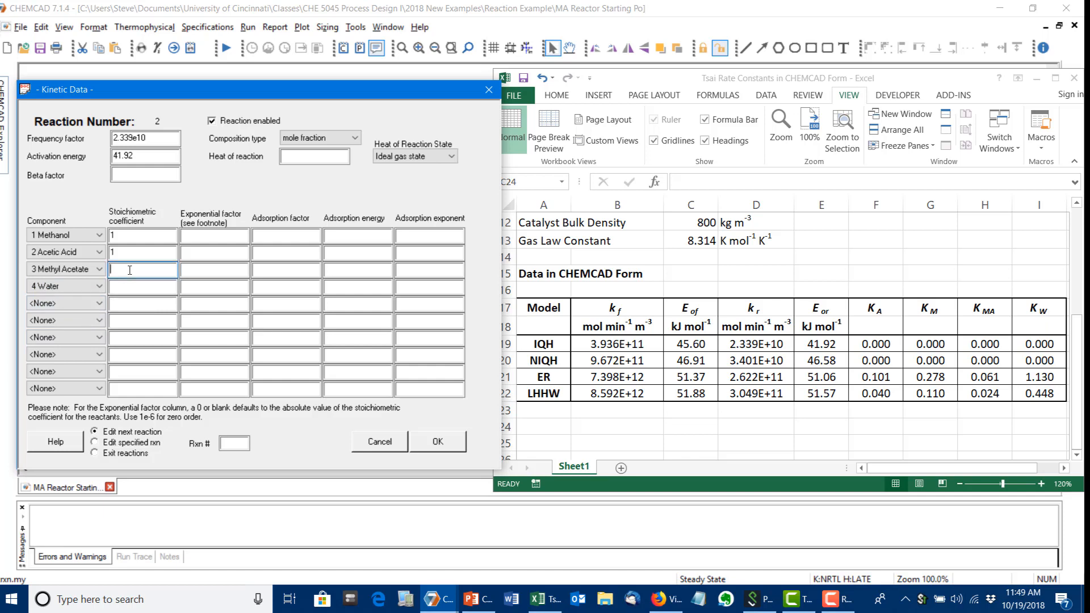
type("-1")
key("Tab")
key("Tab")
key("Tab")
key("Tab")
key("Tab")
key("Tab")
type("-1")
- Set reaction 2's exponential factors to 1e-6 for methanol and acetic acid, and to 1 for methyl acetate and water
left_click(202, 238)
key("BackSpace")
key("BackSpace")
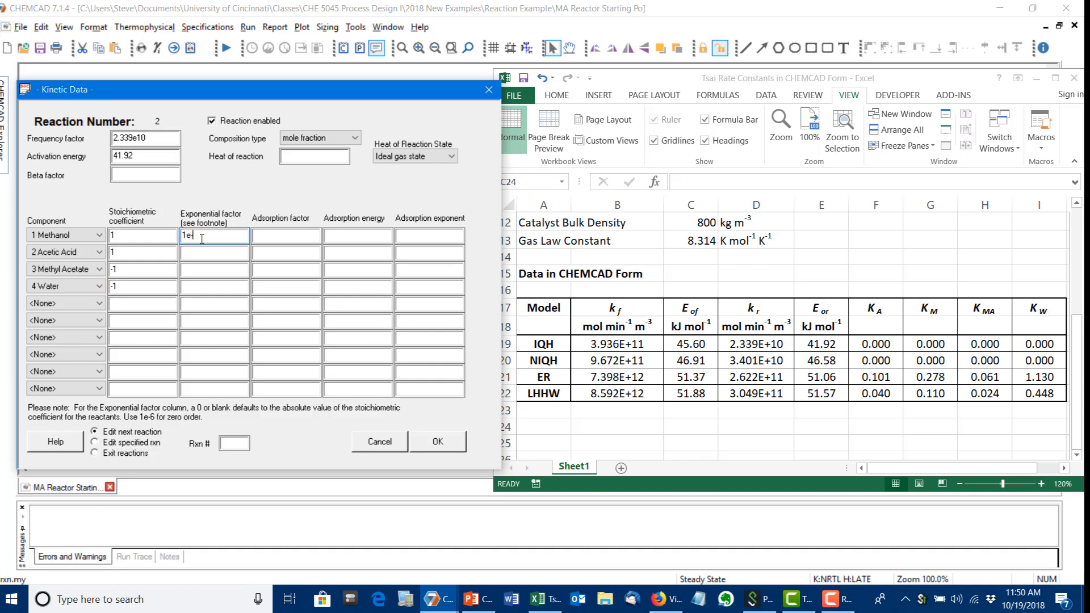
type("-6")
left_click(196, 251)
type("1e-6")
left_click(204, 267)
type("1")
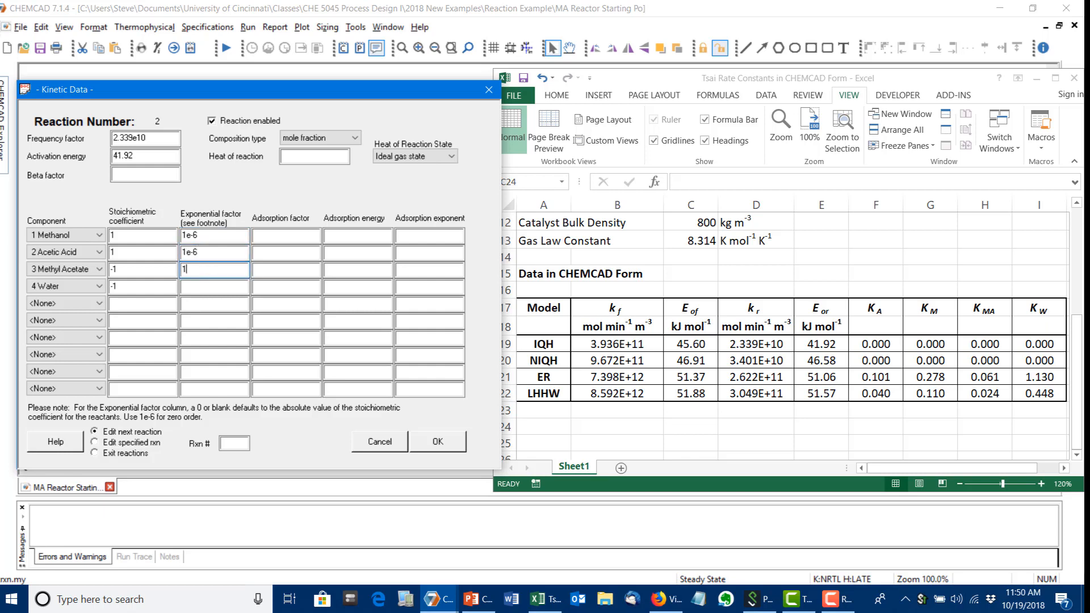
left_click(213, 288)
- Return to reaction 1's kinetic data to review it, and accept the data of both reactions
left_click(106, 442)
left_click(243, 444)
left_click(435, 442)
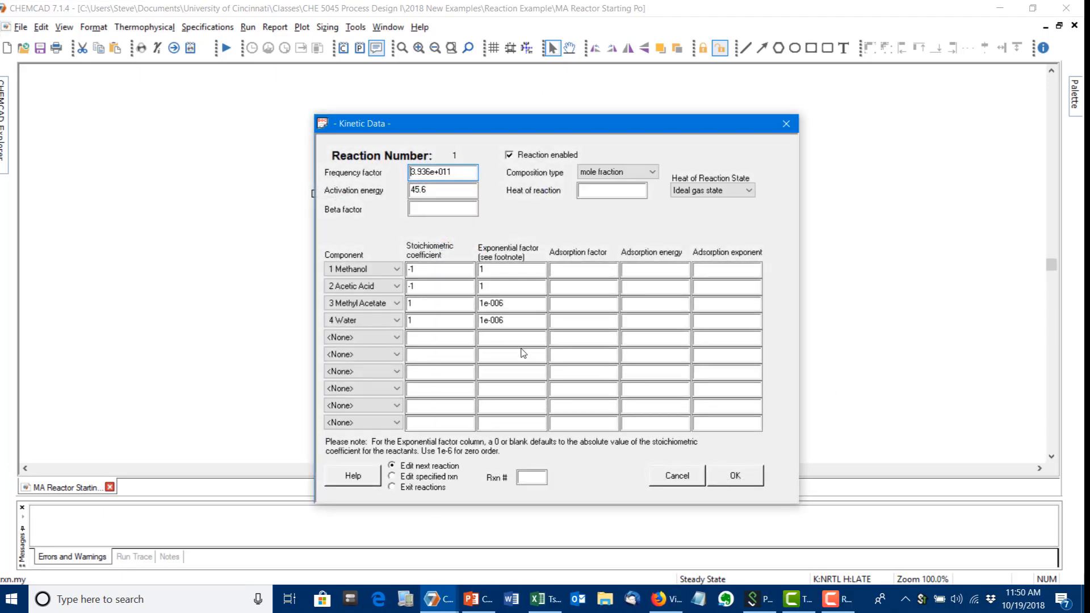
left_click(730, 480)
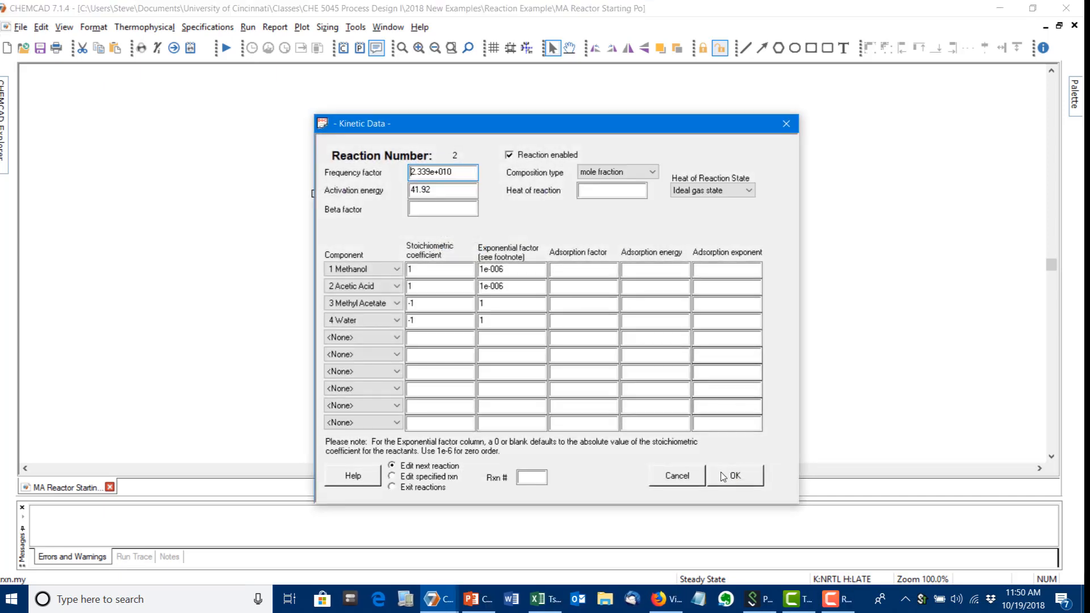
left_click(727, 476)
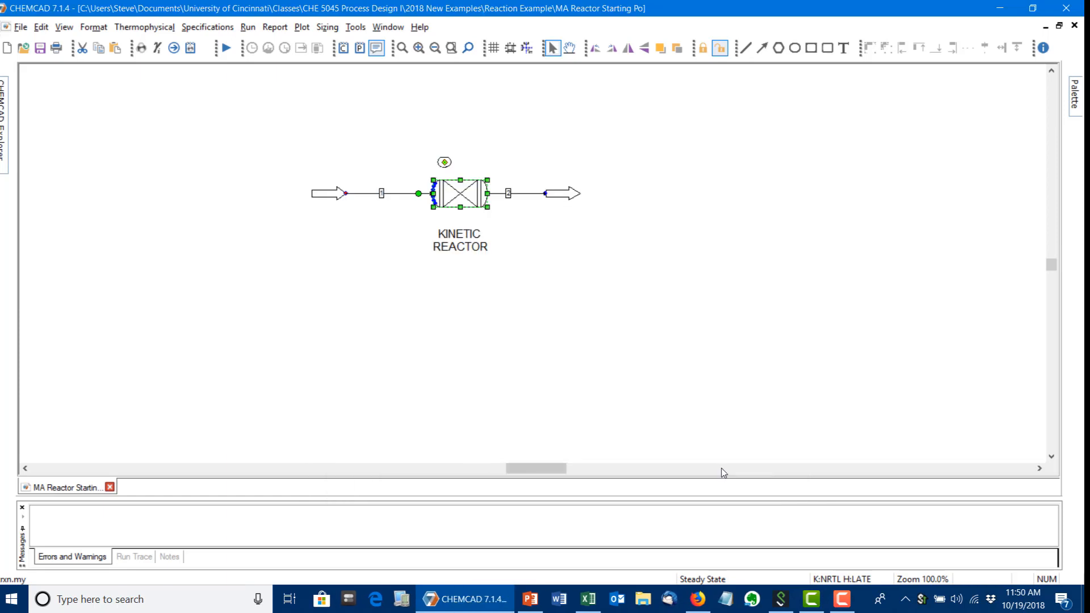
- Run the kinetic reactor and set outlet stream 2's composition unit to mole frac to check the product composition
right_click(465, 193)
left_click(511, 163)
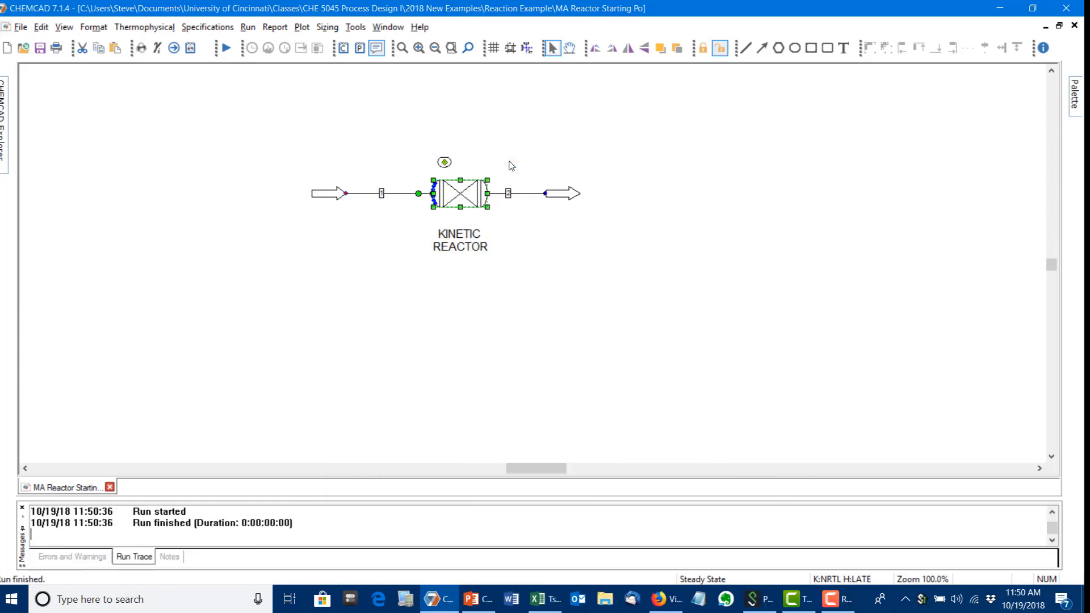
right_click(490, 200)
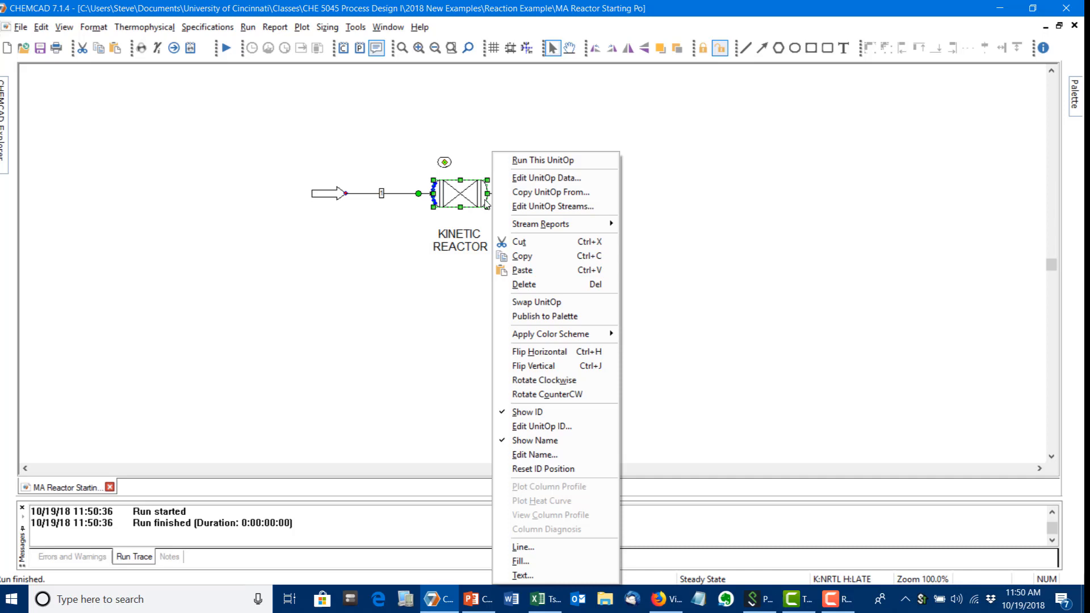
left_click(524, 205)
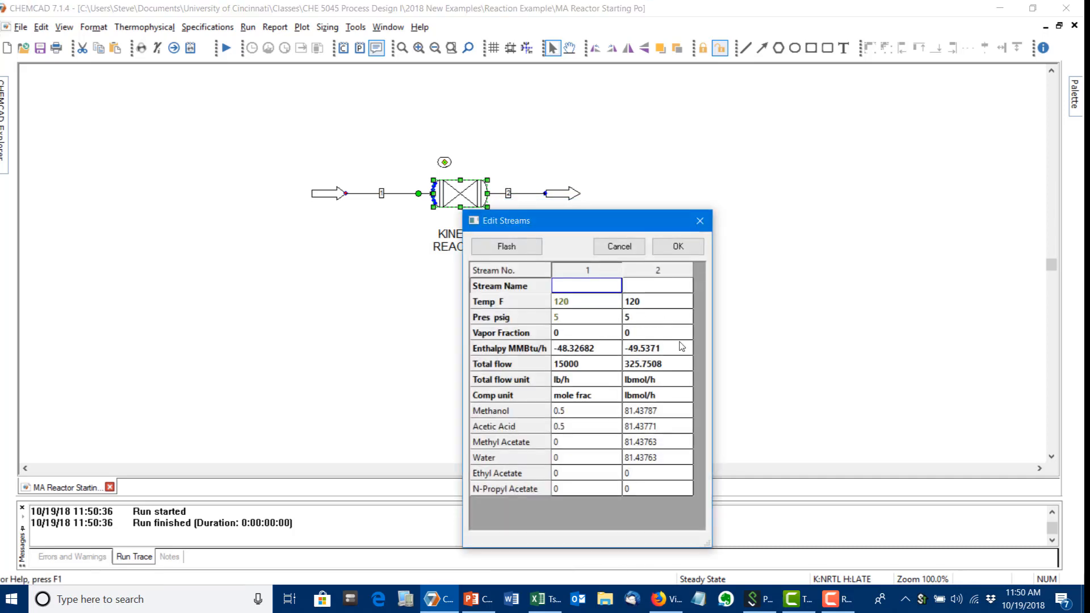
left_click(685, 396)
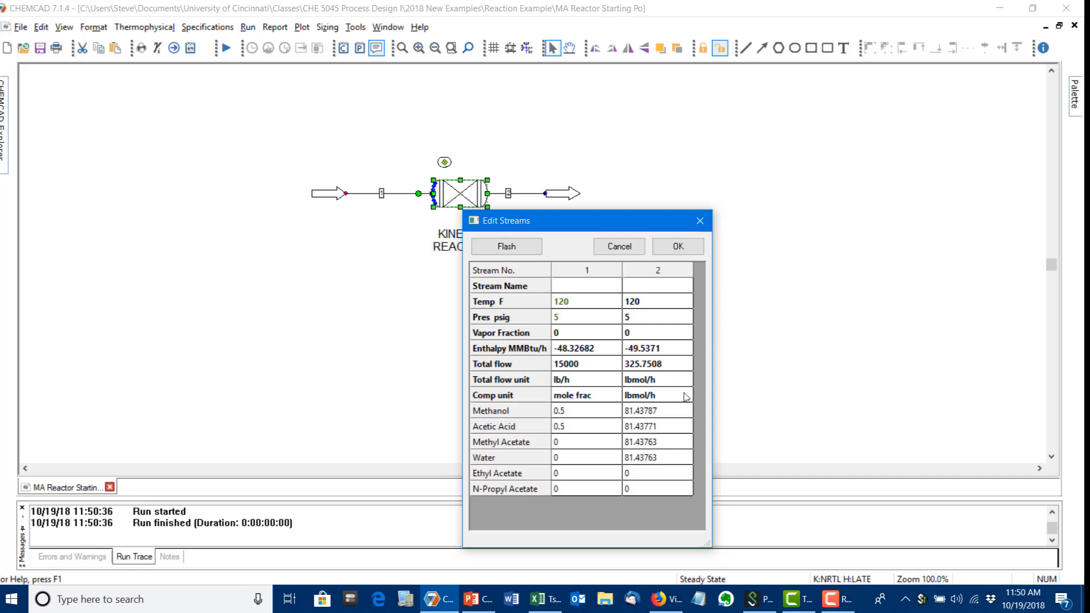
left_click(686, 396)
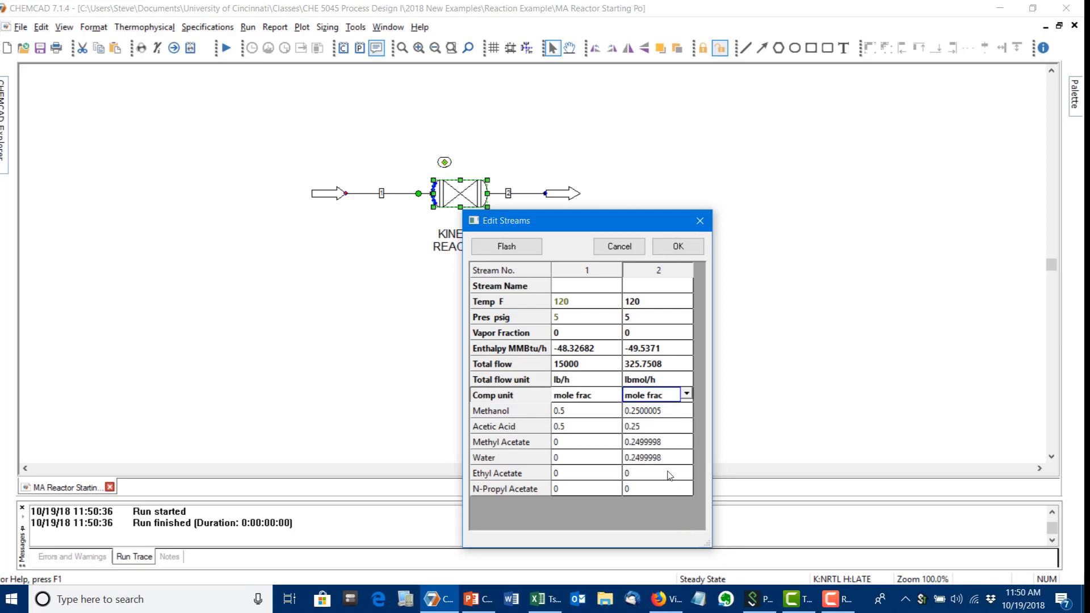
left_click(669, 473)
left_click(676, 246)
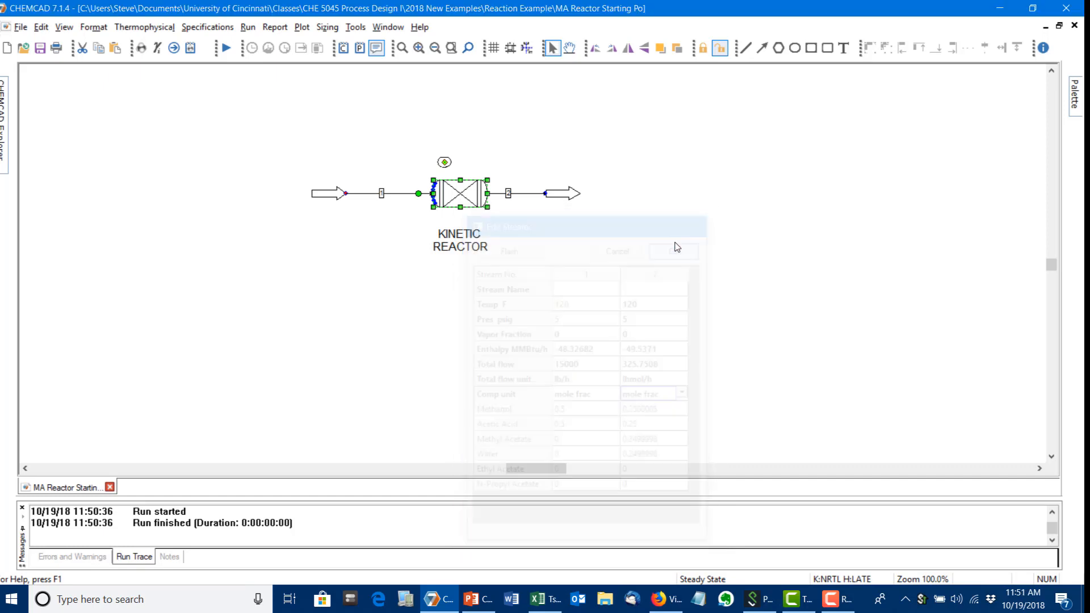
- Change the kinetic reactor's type to PFR (Plug Flow) and accept the existing kinetic data for both reactions
mouse_move(465, 191)
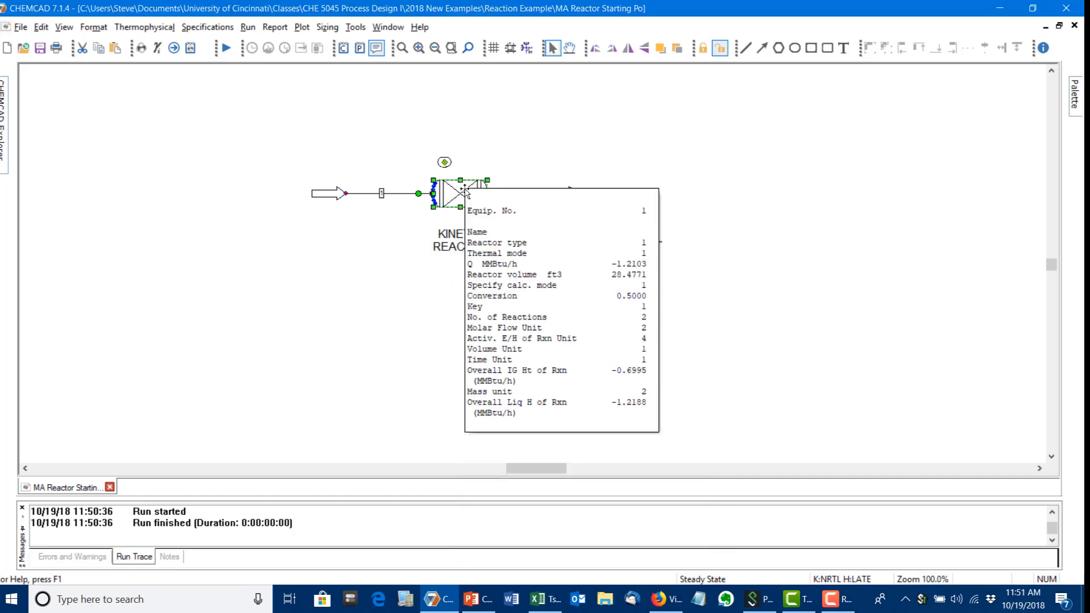
right_click(479, 188)
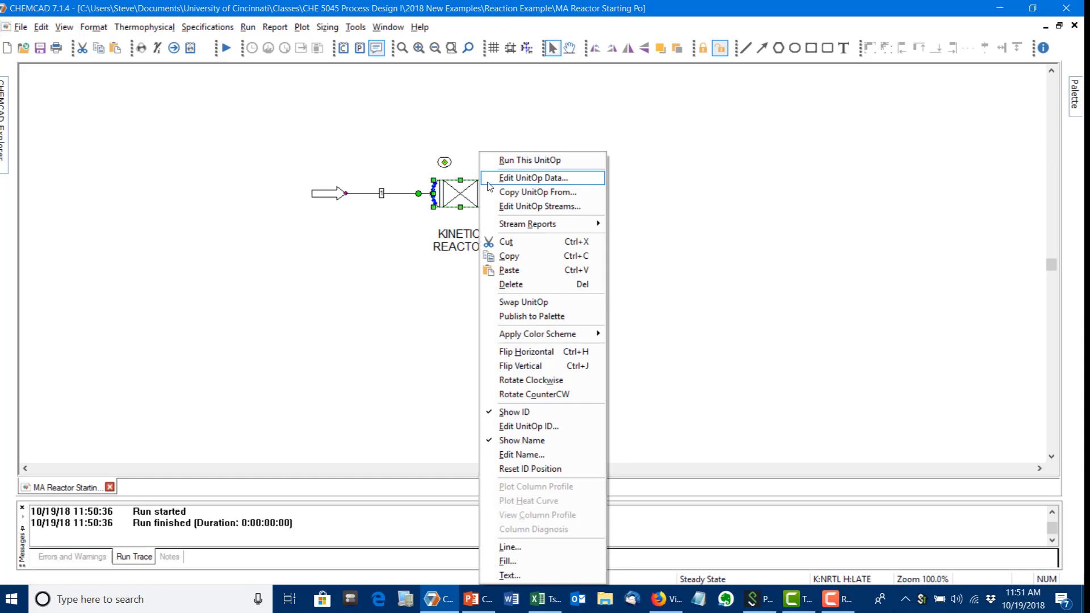
left_click(488, 182)
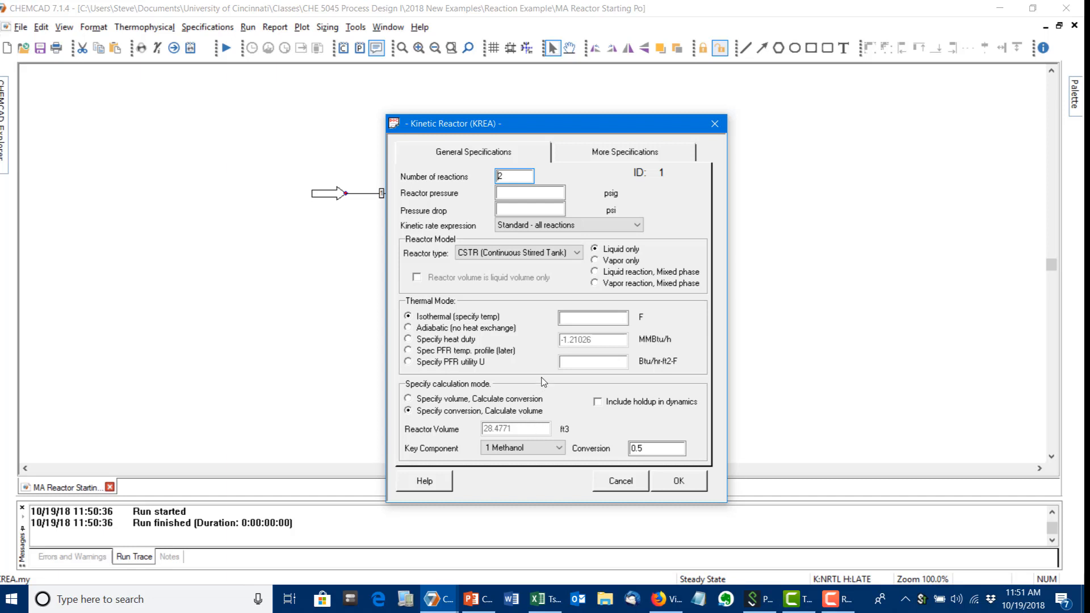
left_click(504, 256)
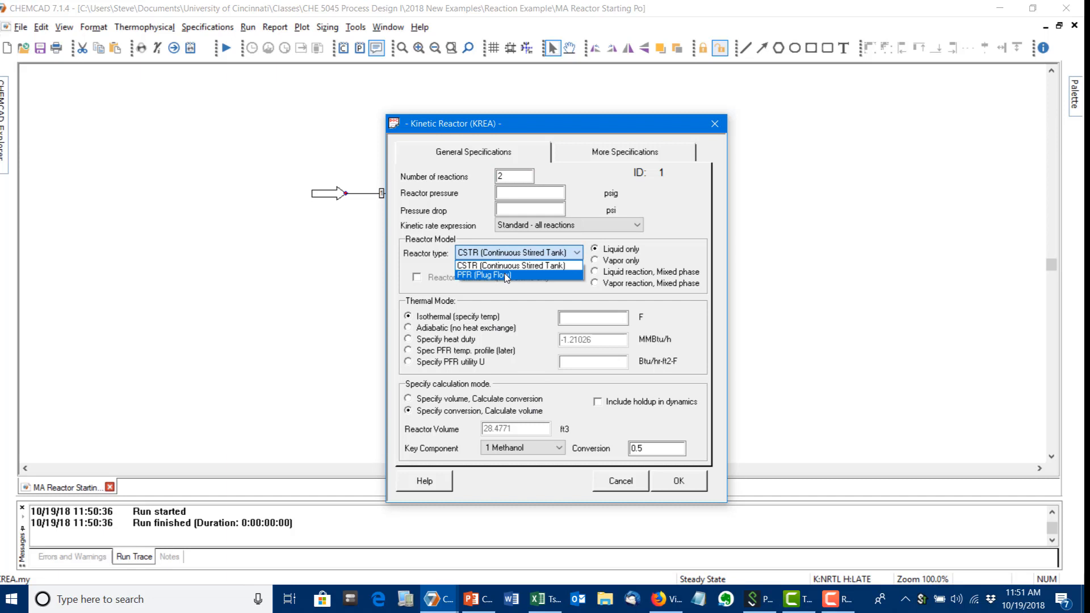
left_click(506, 276)
left_click(684, 480)
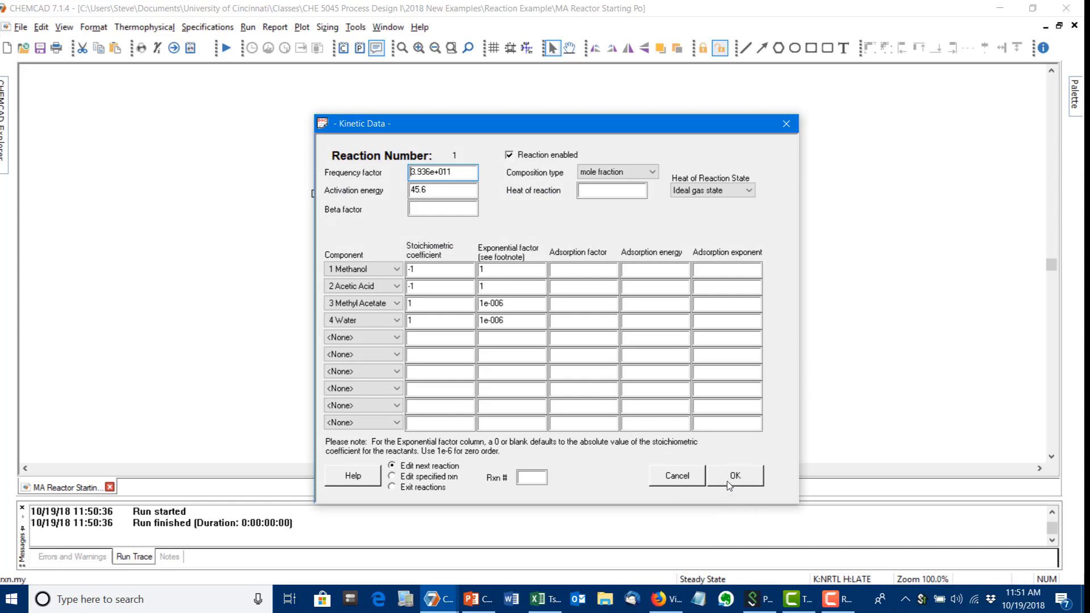
left_click(728, 479)
left_click(726, 475)
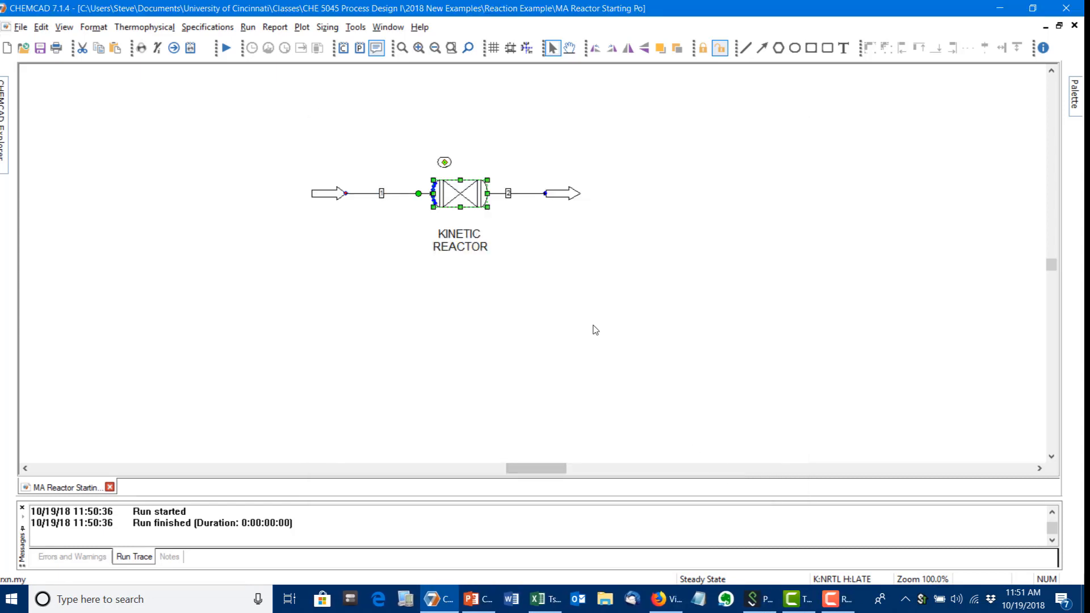
- Run the kinetic reactor as a plug flow reactor and inspect its calculated reactor volume
right_click(488, 199)
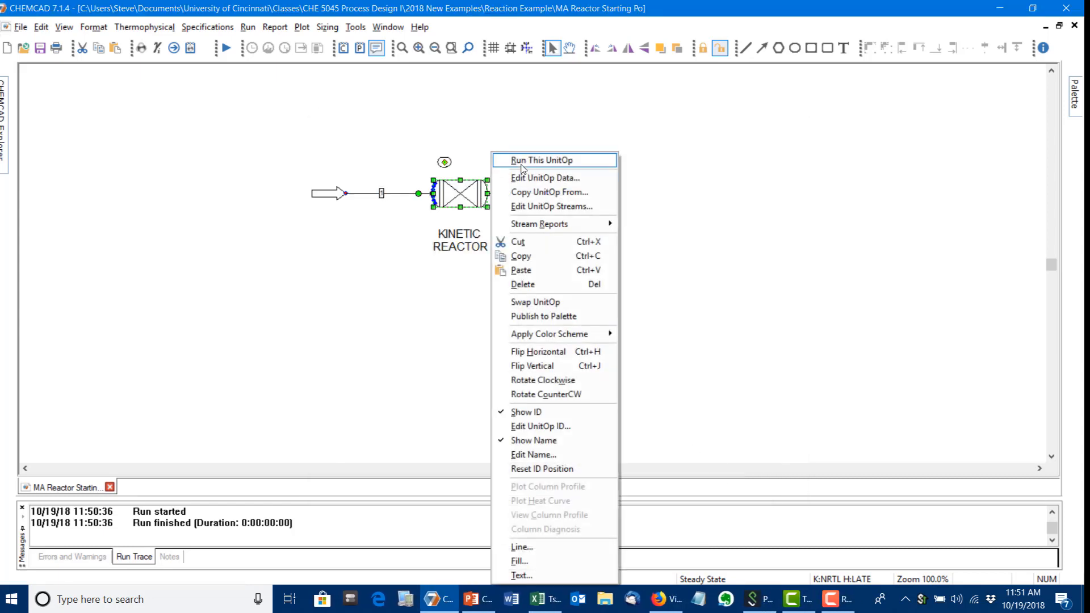
left_click(523, 161)
mouse_move(458, 193)
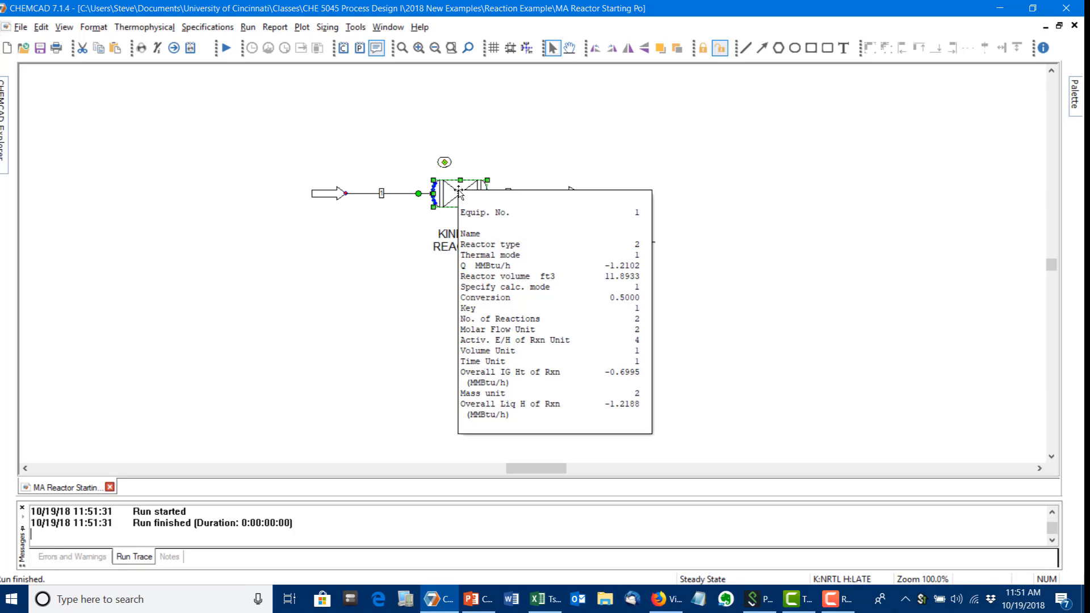
left_click(412, 259)
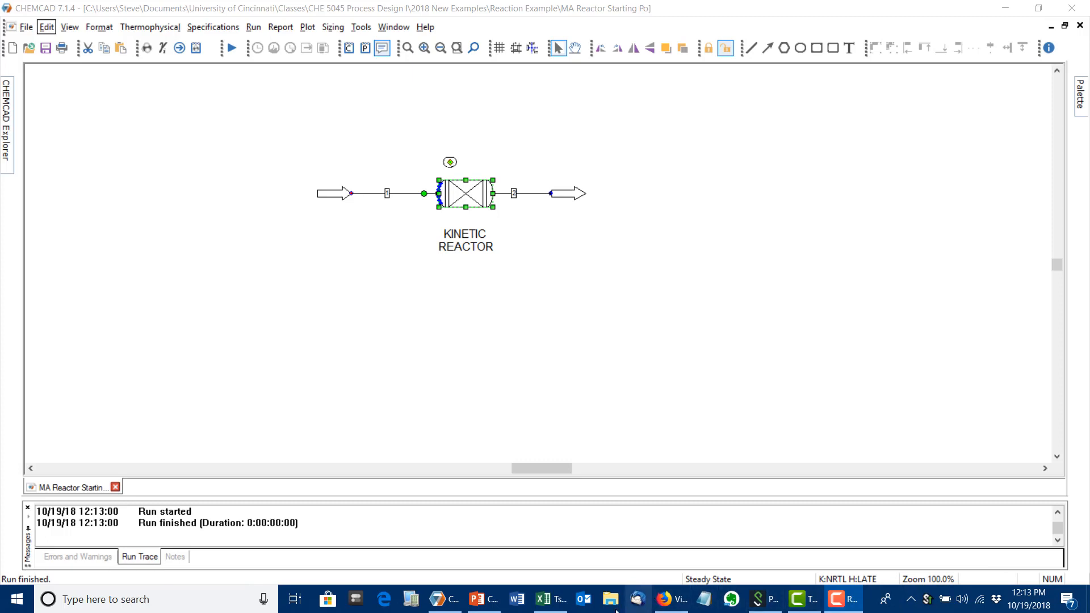
- Reopen the kinetic reactor's data through to reaction 1's kinetic data and show the Excel rate constants workbook beside it
mouse_move(544, 599)
right_click(460, 189)
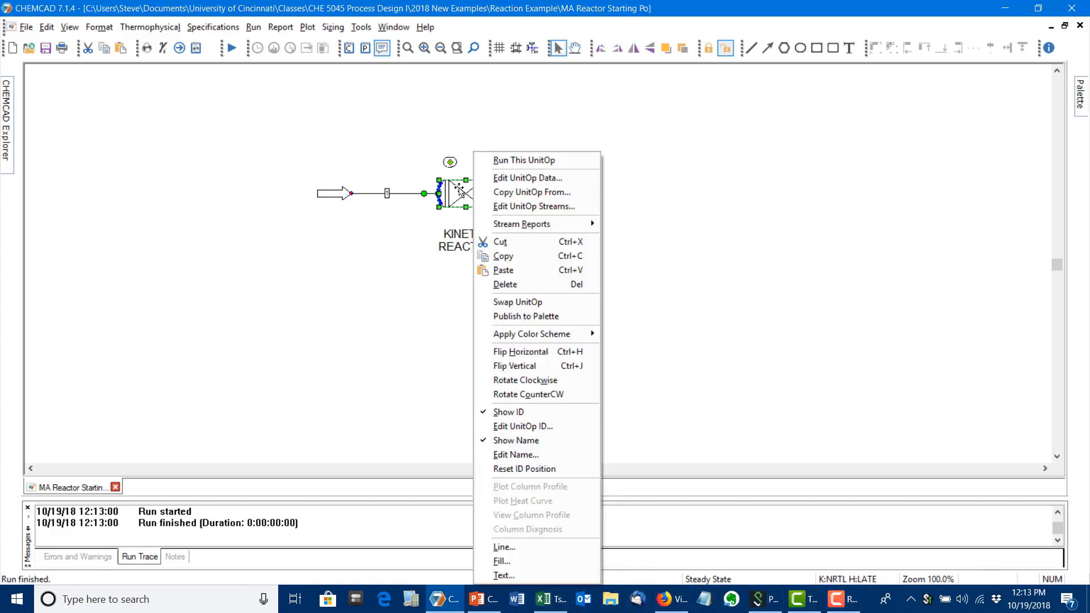
left_click(485, 178)
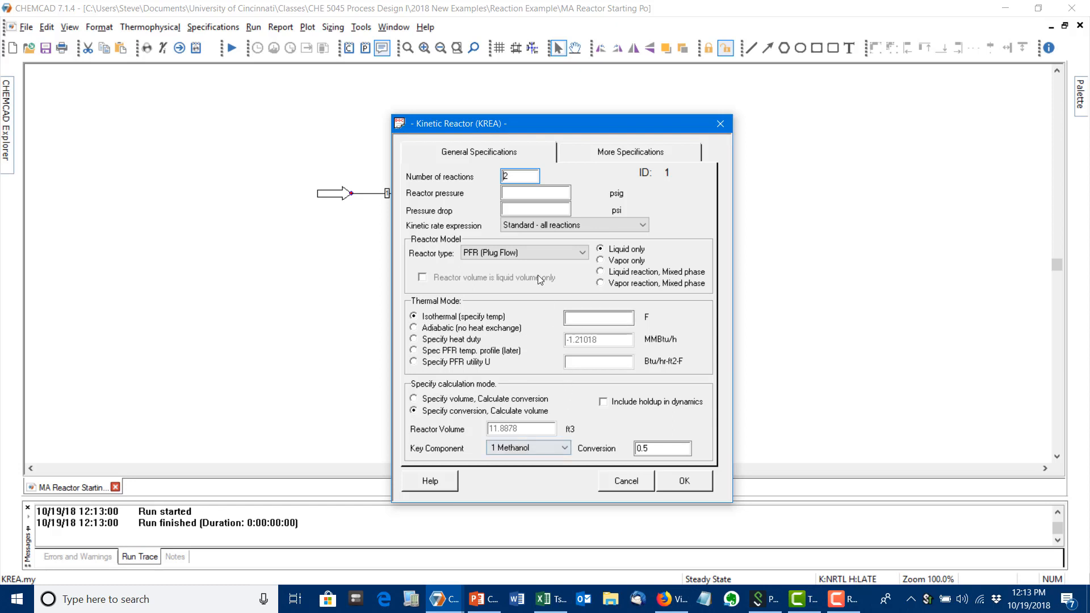
left_click(586, 151)
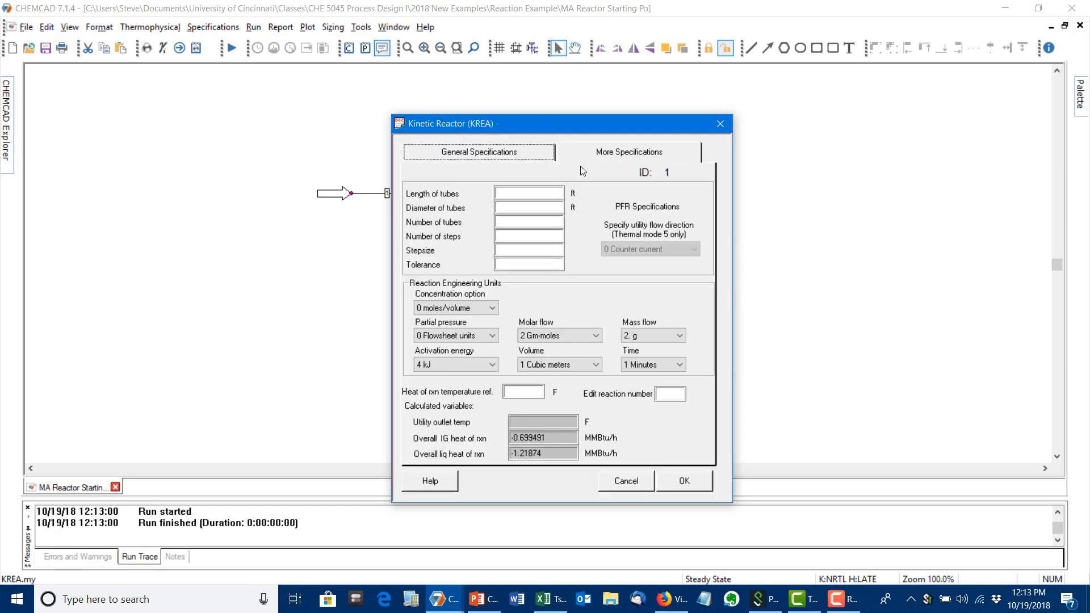
left_click(683, 482)
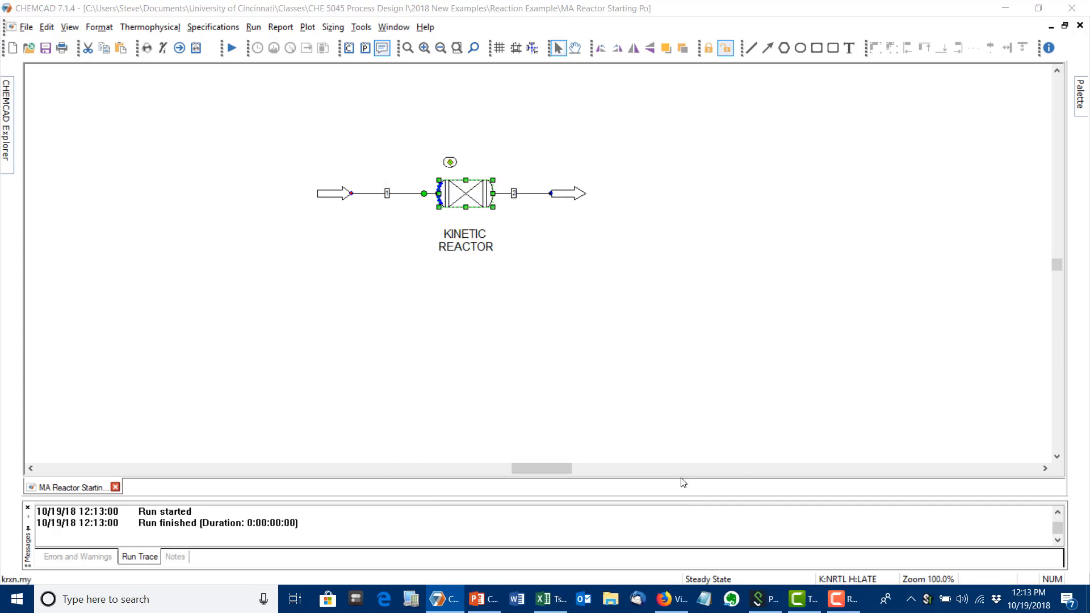
left_click_drag(576, 120, 285, 77)
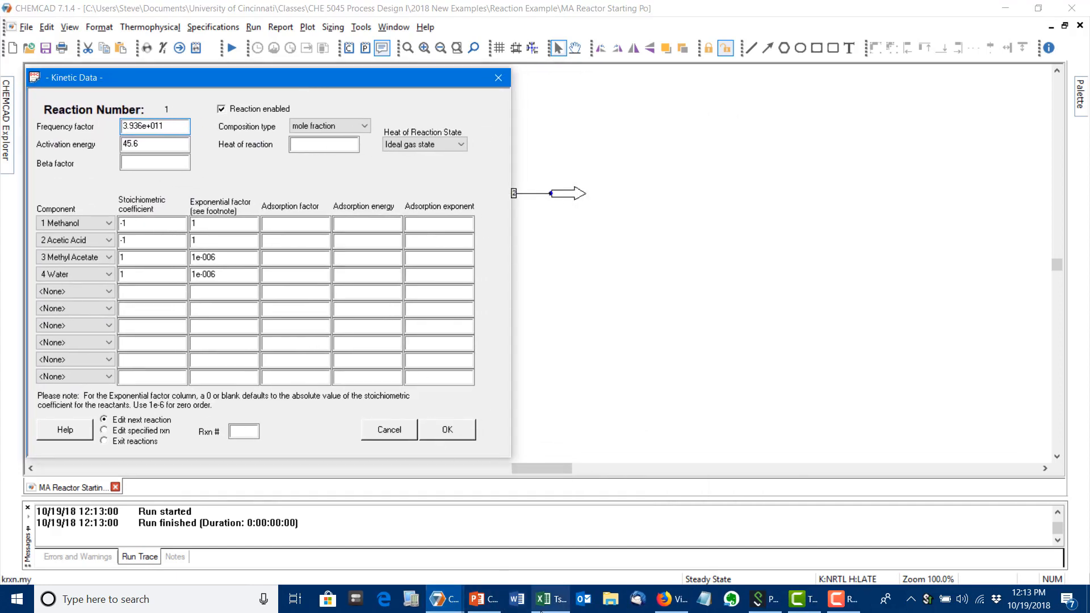
left_click(544, 599)
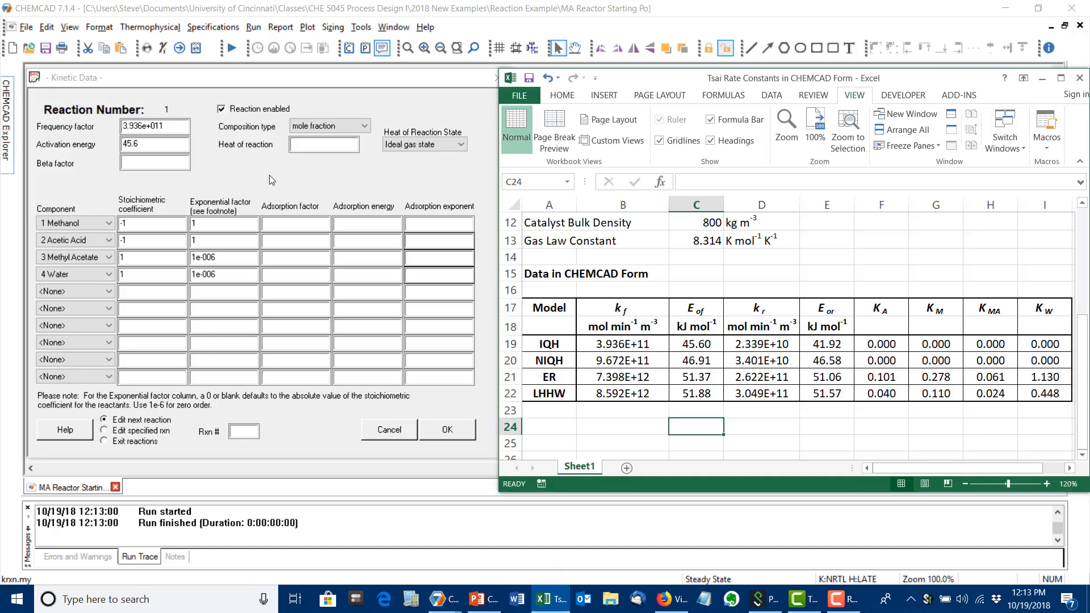
- Set reaction 1's frequency factor to 9.672e11, activation energy to 46.91 and composition type to activity, and accept the data
left_click(98, 111)
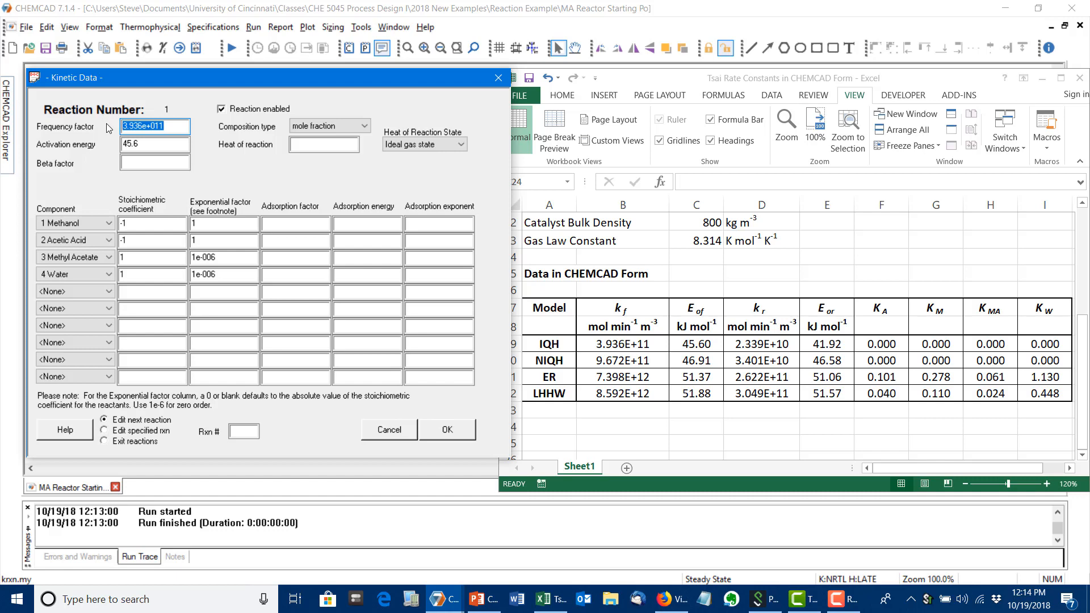
type("9.672e11")
double_click(131, 144)
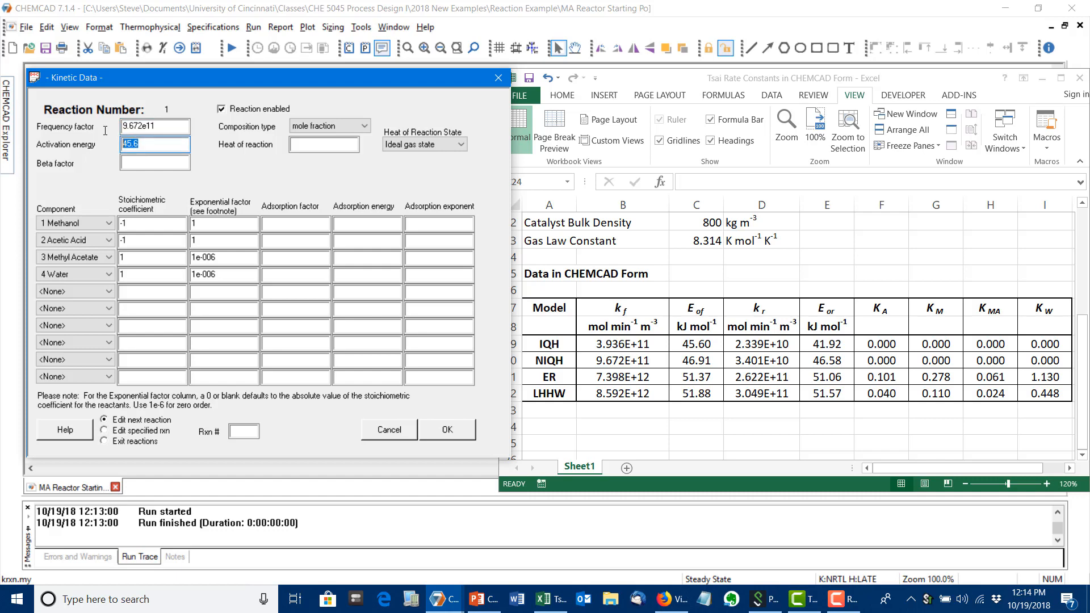
type("46")
left_click(308, 126)
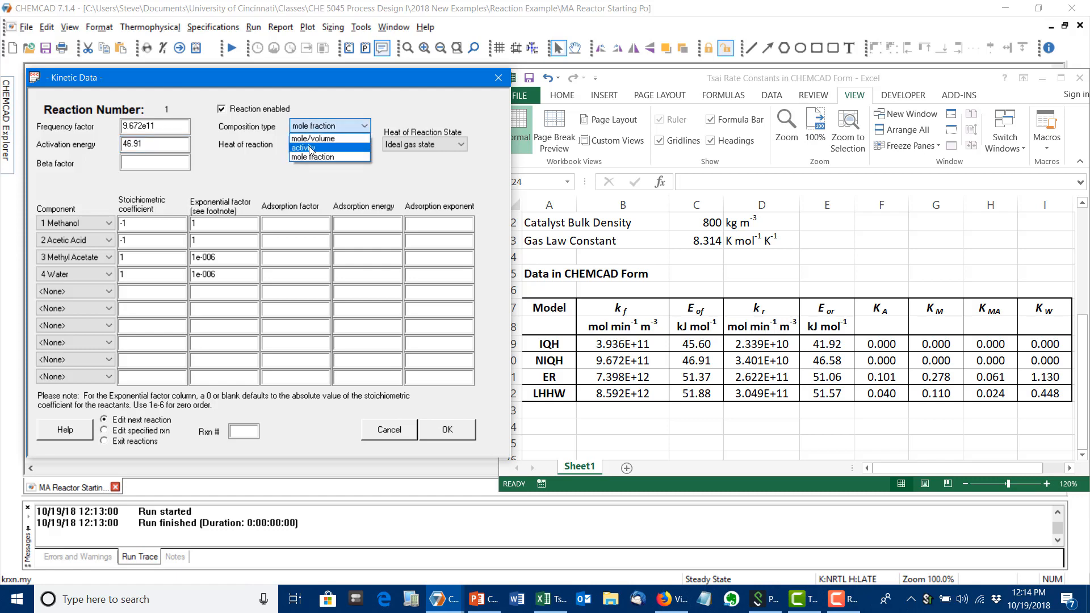
left_click(309, 147)
left_click(447, 429)
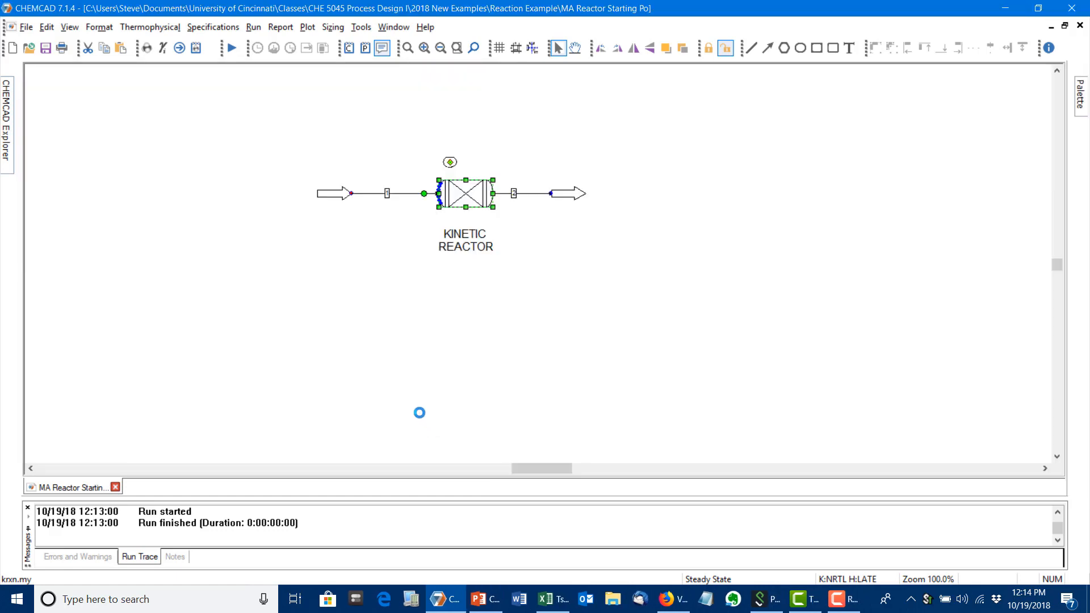
- Set reaction 2's frequency factor to 3.401e10, composition type to activity and activation energy to 46.58, using the workbook's NIQH row, and accept
left_click_drag(462, 128, 180, 74)
left_click(544, 598)
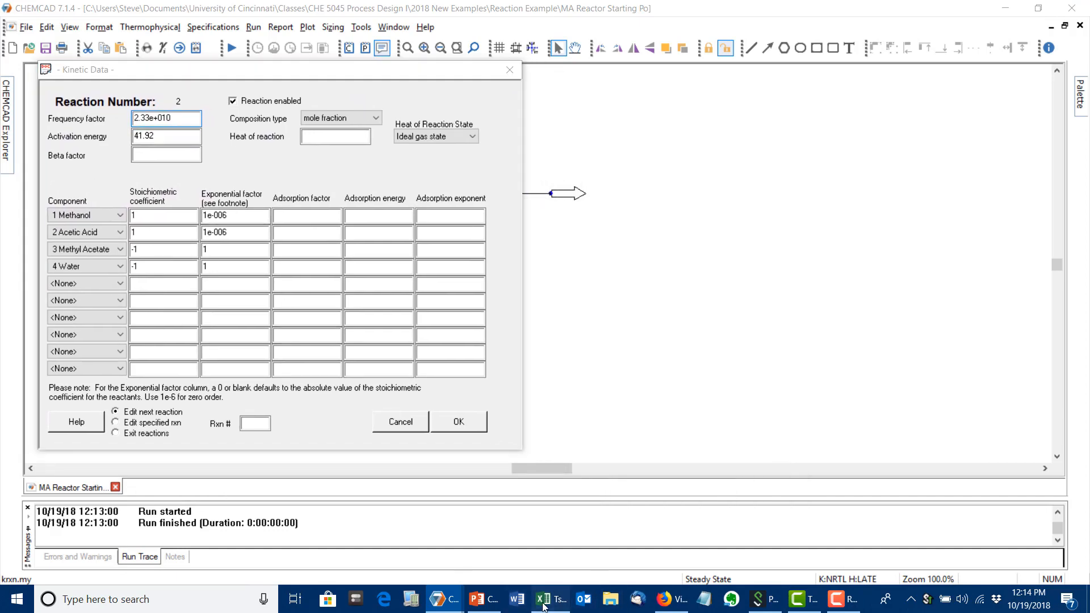
left_click(168, 119)
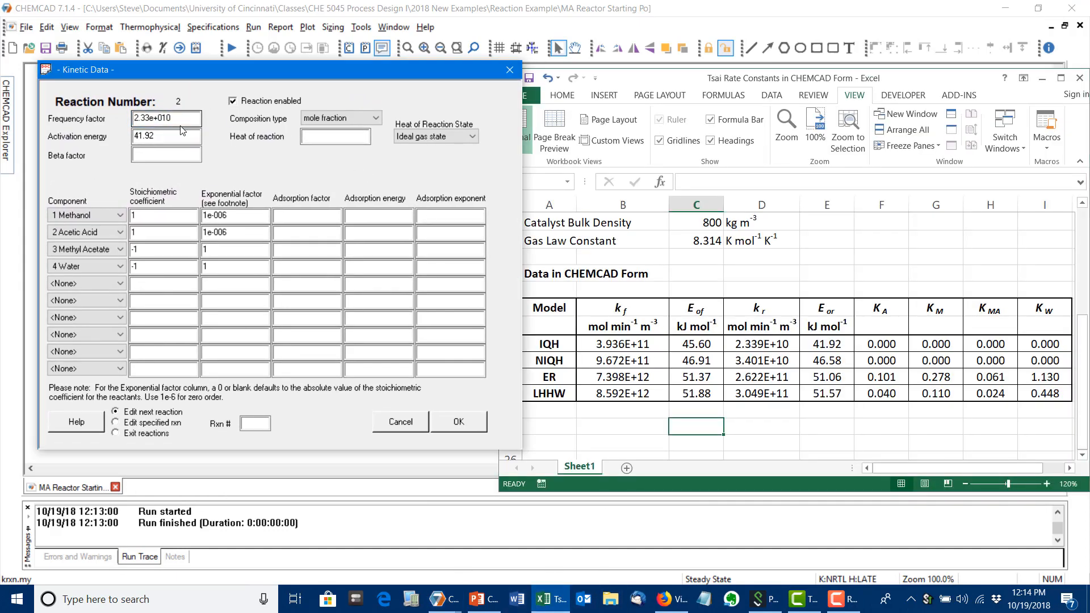
double_click(177, 118)
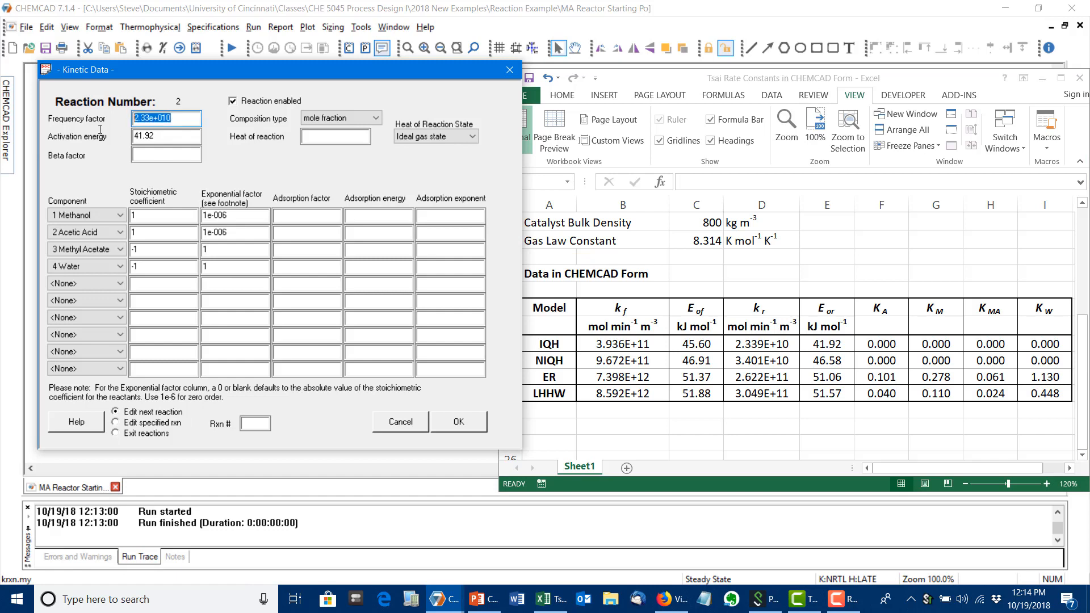
type("3.401e10")
left_click(310, 120)
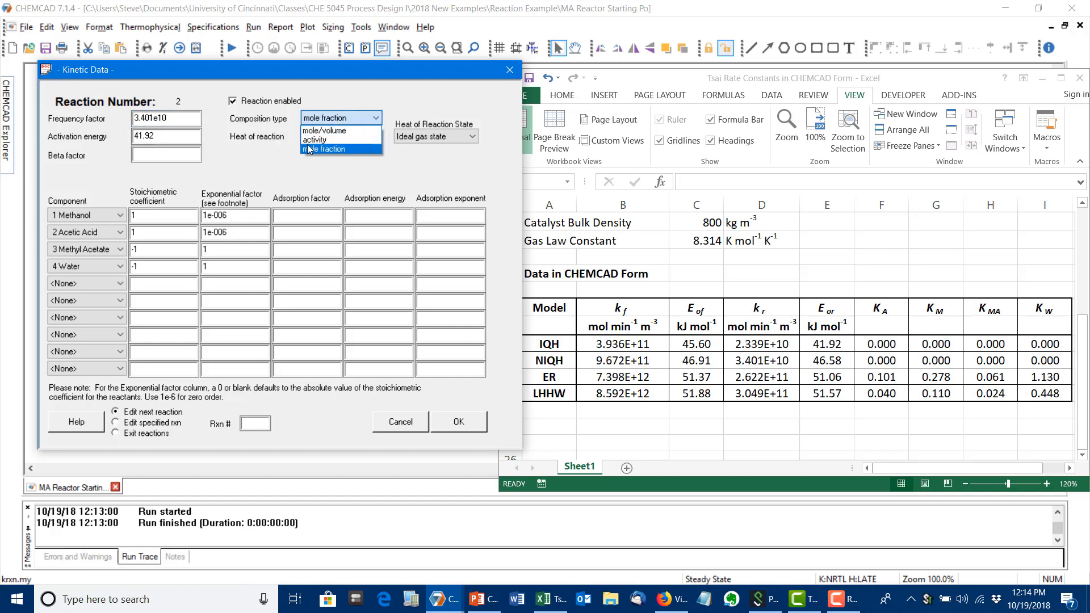
left_click(308, 140)
left_click_drag(200, 136, 102, 142)
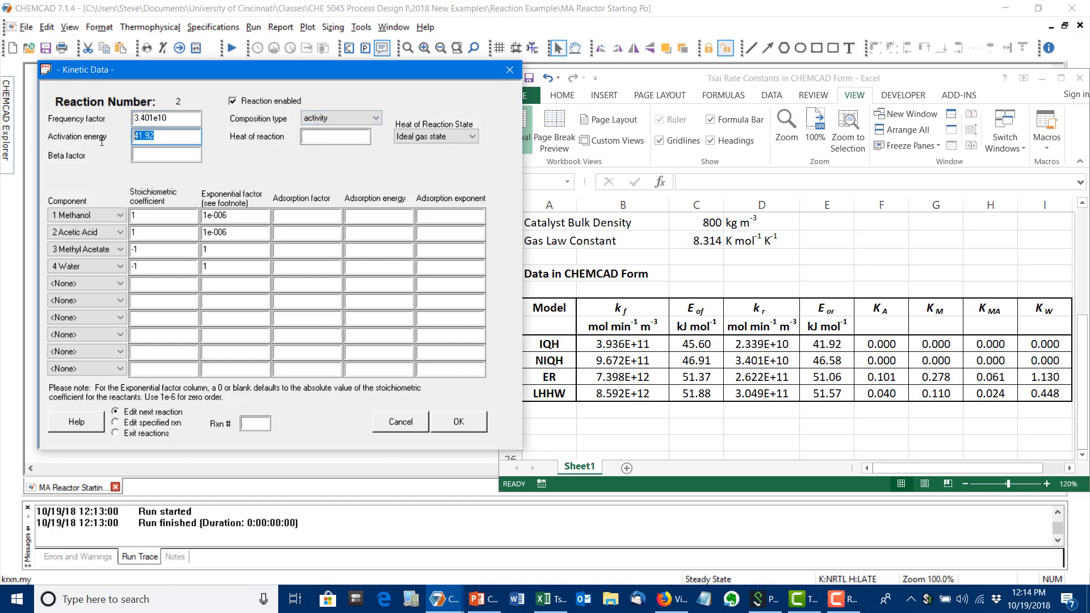
type("46.58")
left_click(458, 421)
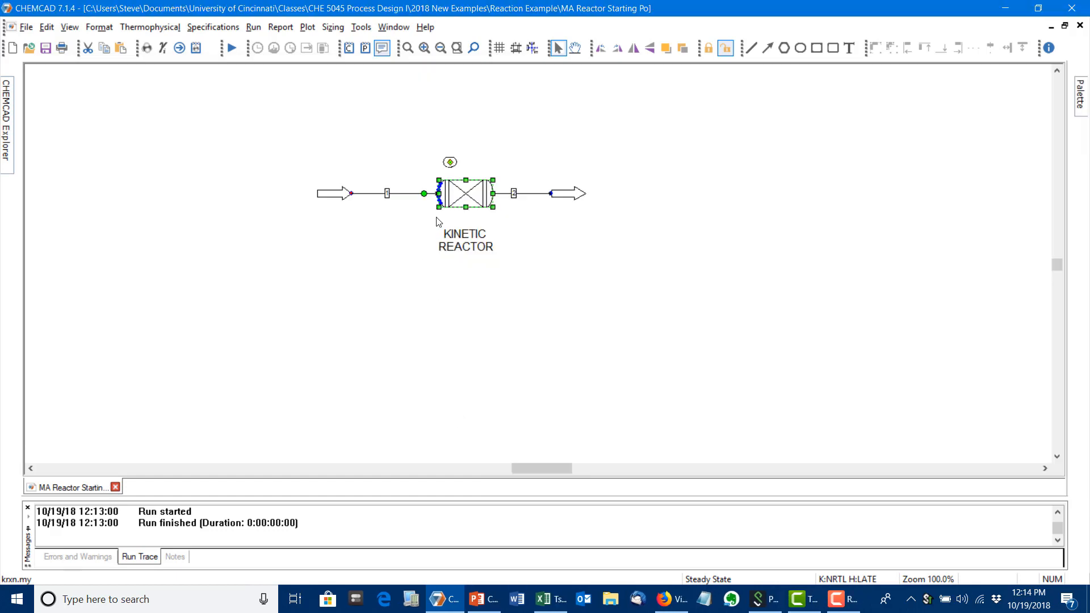
- Run the kinetic reactor with the activity-based NIQH rate constants and inspect its calculated reactor volume
right_click(454, 191)
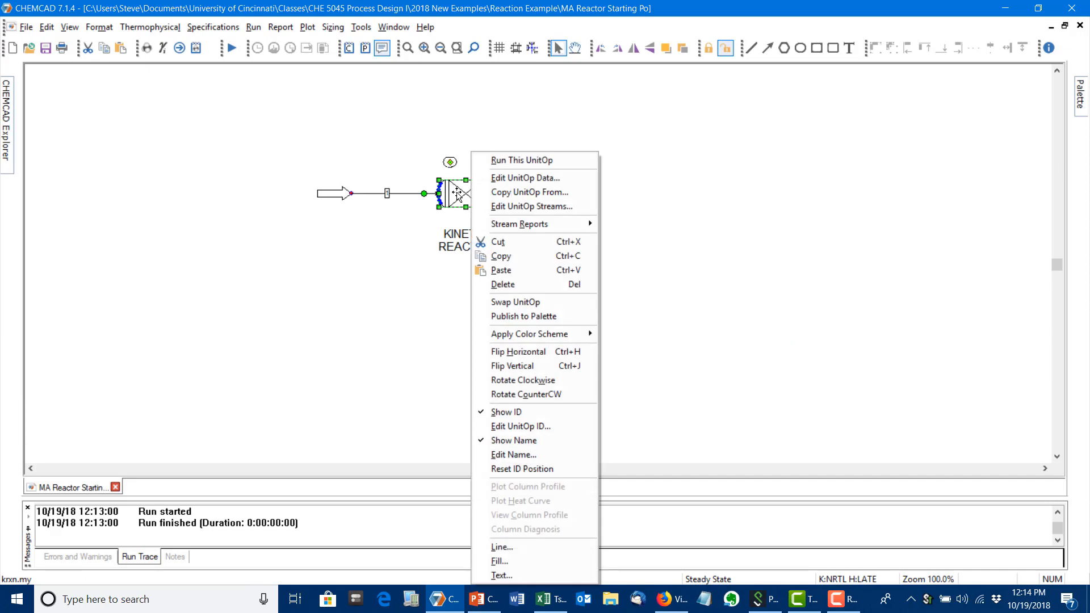
left_click(487, 161)
right_click(482, 193)
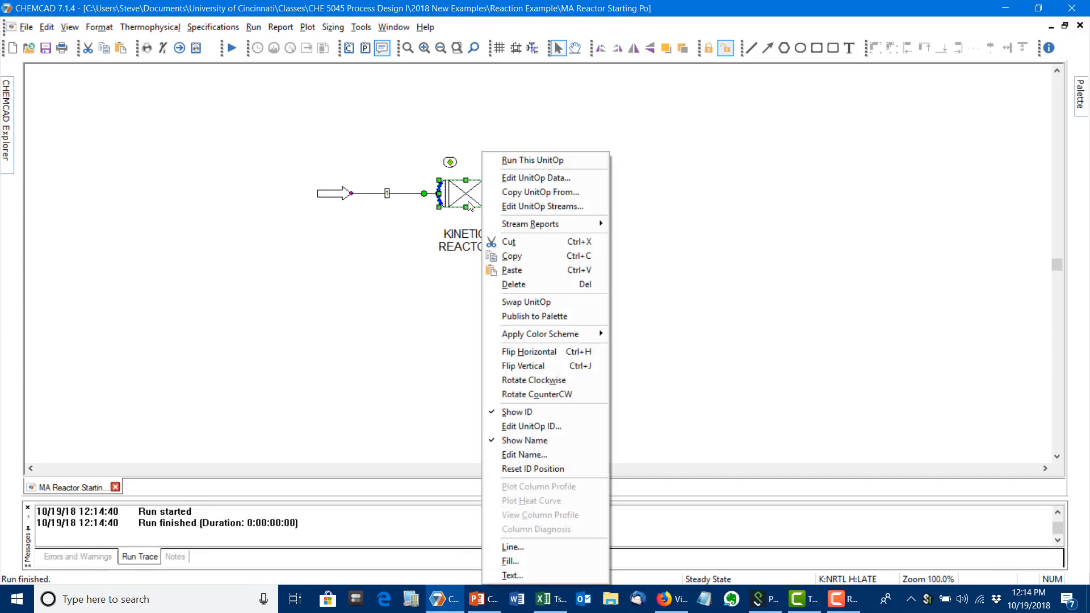
left_click(526, 178)
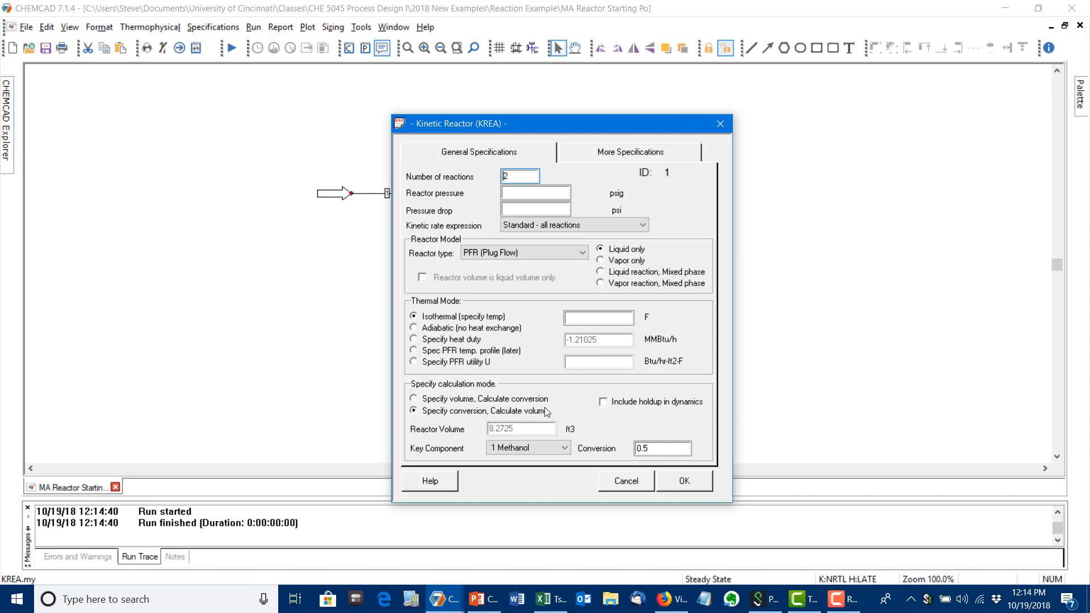
- Change reaction 1's frequency factor to 8.583e12 and activation energy to 51.88, with the rate constants workbook shown alongside
left_click(684, 481)
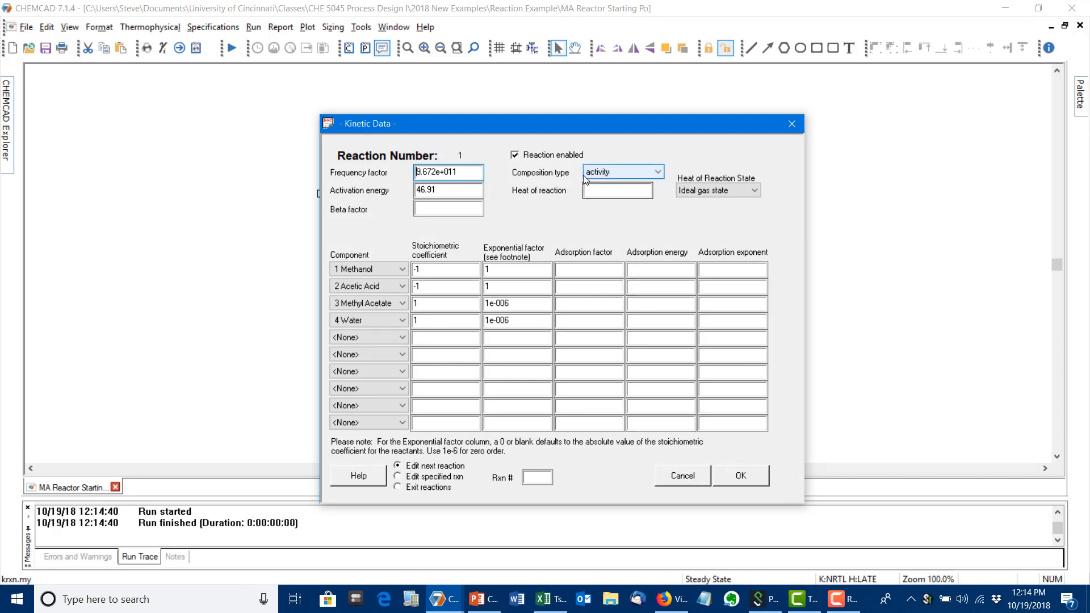
left_click_drag(556, 134, 278, 90)
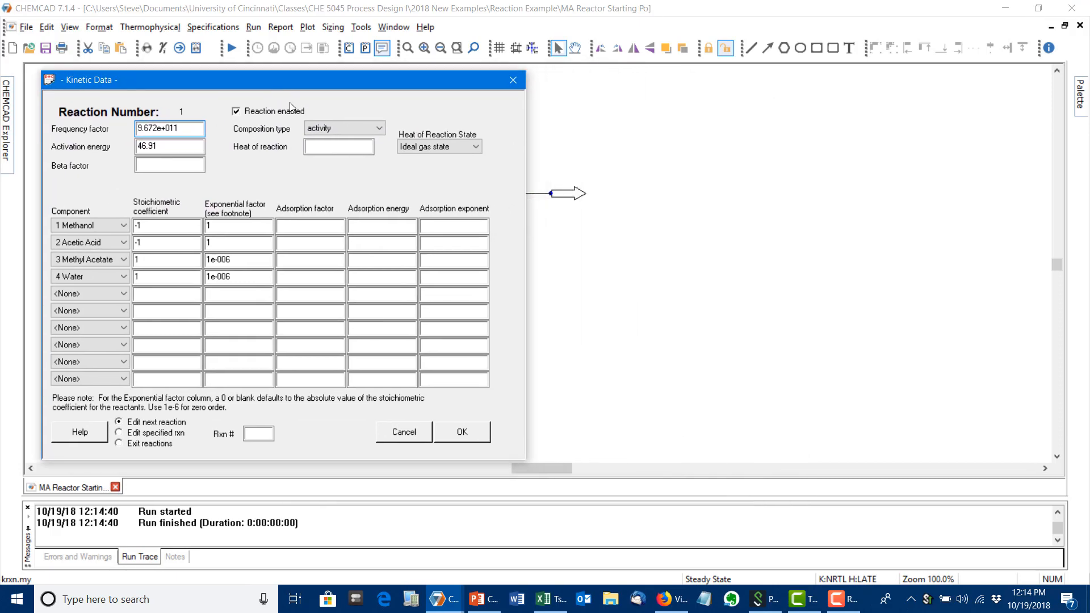
left_click(543, 599)
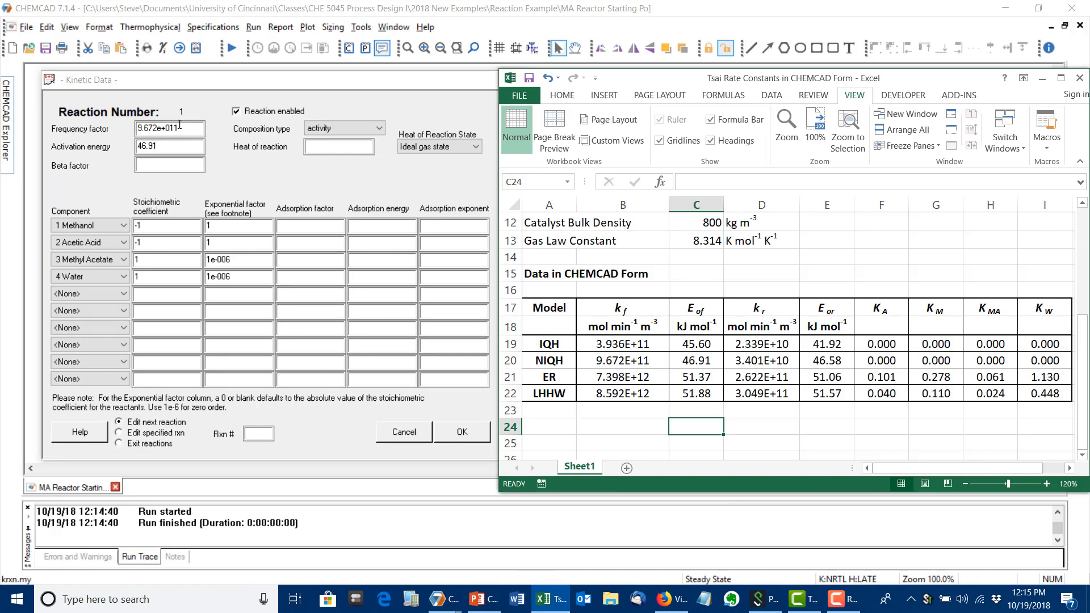
left_click_drag(180, 124, 106, 126)
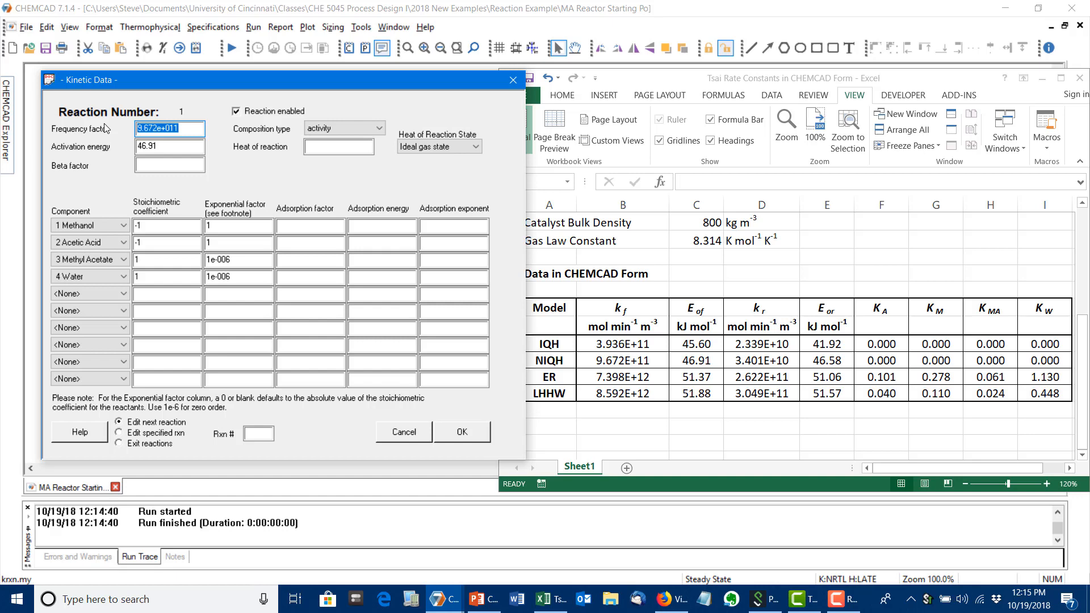
type("8.583e12")
key("Tab")
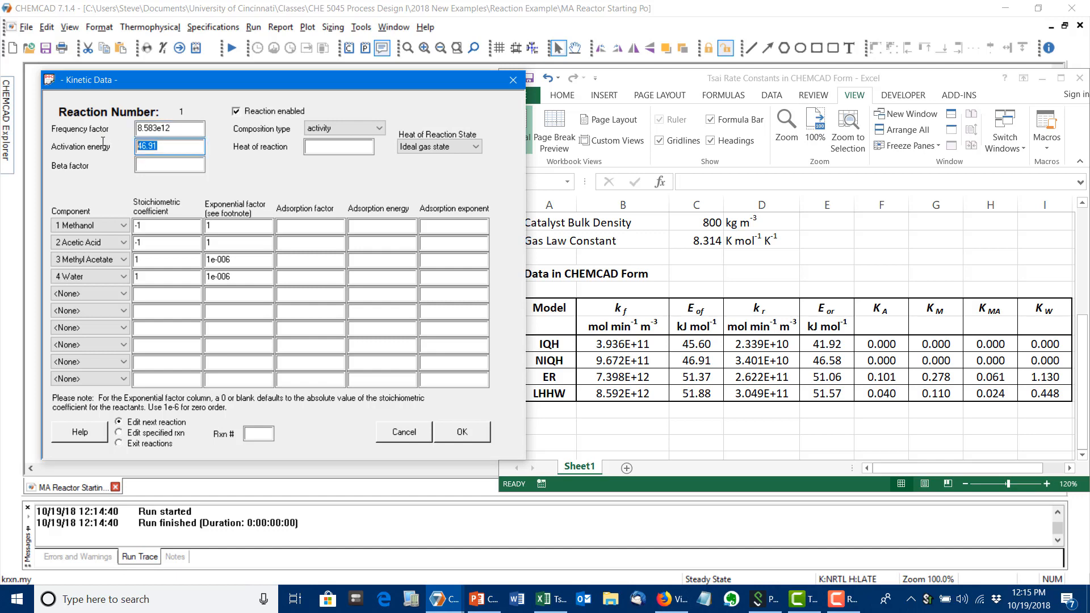
type("51.88")
left_click(208, 226)
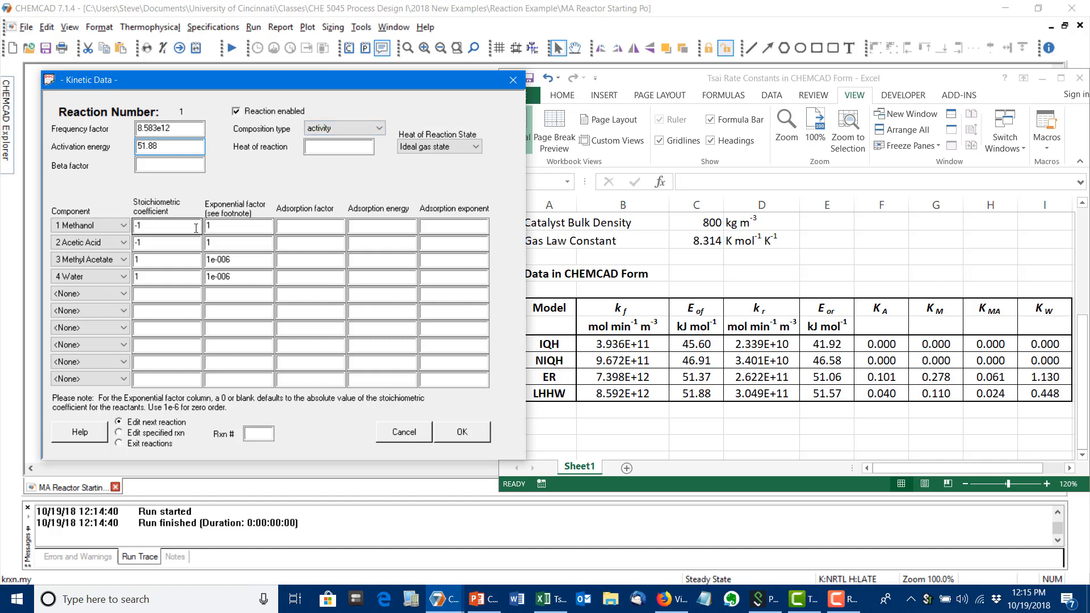
type("1")
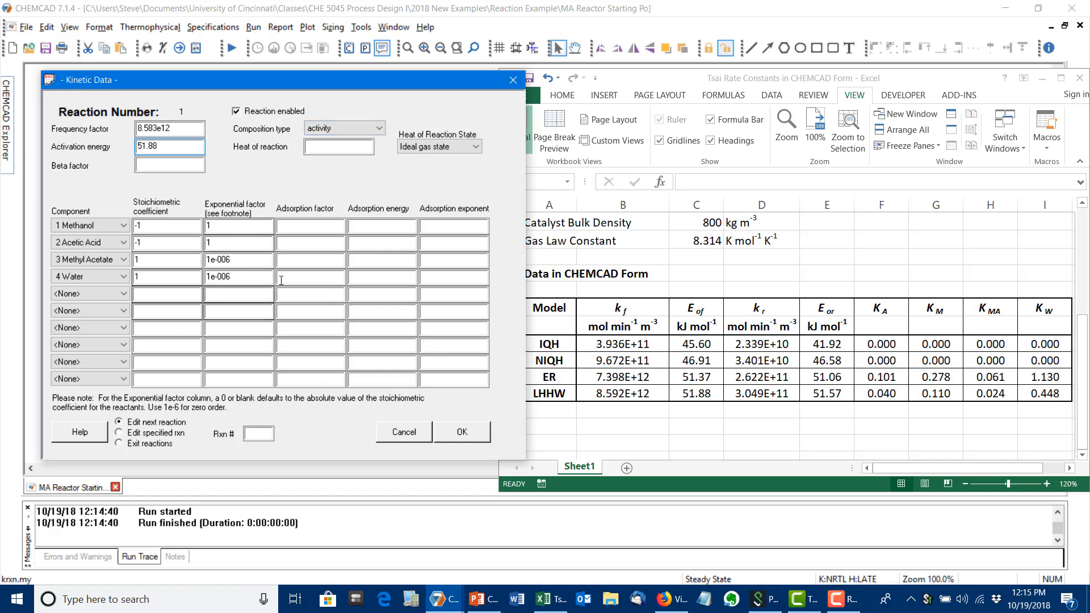
- Enter reaction 1's adsorption factors: .110 for methanol, .04 for acetic acid, .024 for methyl acetate and .448 for water
left_click(353, 226)
left_click(331, 227)
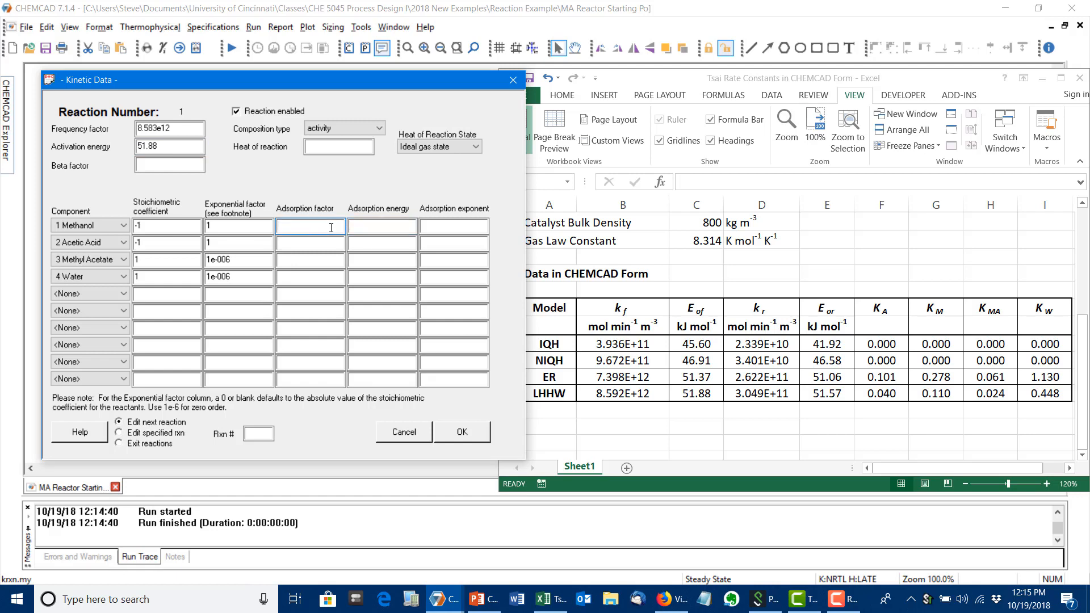
type(".110")
left_click(332, 247)
type(".04")
left_click(331, 262)
type(".024")
left_click(329, 279)
type(".448")
- Set reaction 1's adsorption exponent to 1 for methanol, acetic acid, methyl acetate and water
left_click(447, 226)
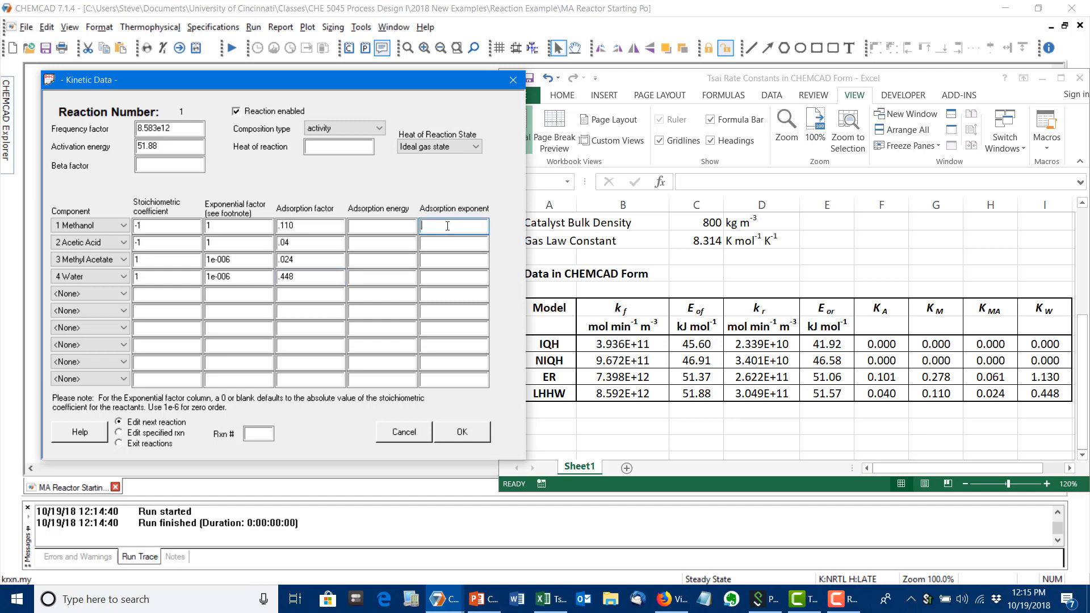
type("1")
left_click(451, 243)
type("1")
left_click(451, 255)
type("1")
left_click(454, 276)
type("1")
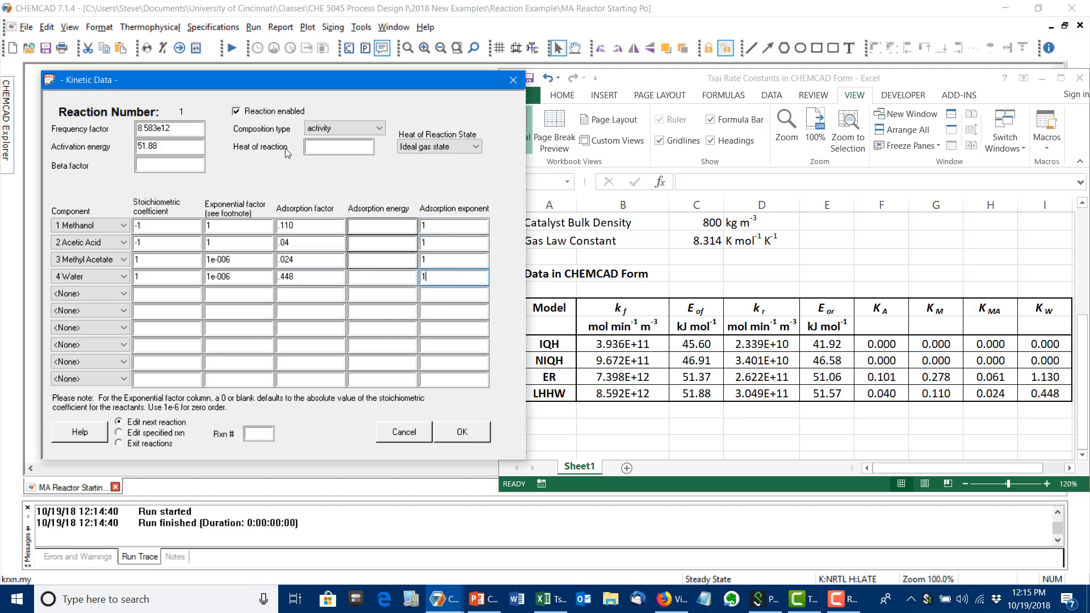
- Set reaction 1's beta factor to 2 and accept its kinetic data
left_click(181, 165)
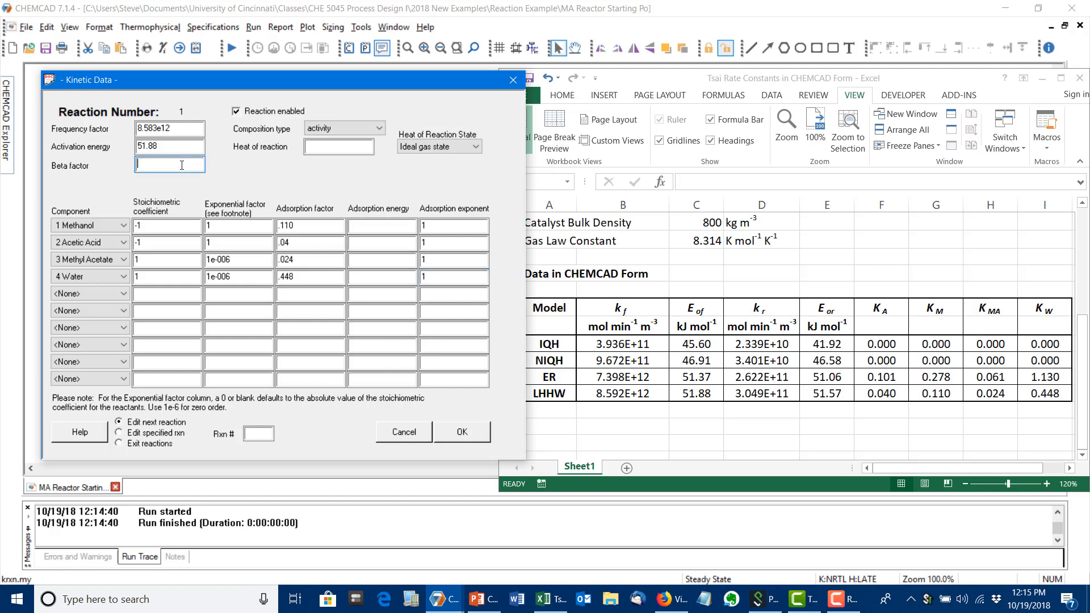
type("2")
left_click(462, 433)
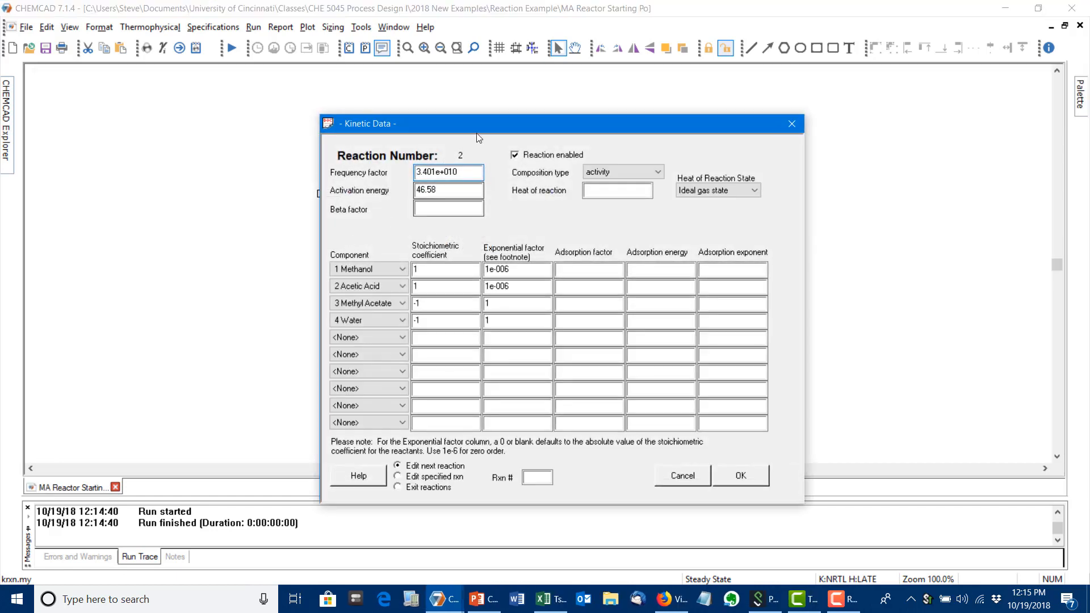
- Change reaction 2's frequency factor to 3.049e11 and activation energy to 51.57, with the rate constants workbook shown alongside
left_click_drag(476, 133, 201, 72)
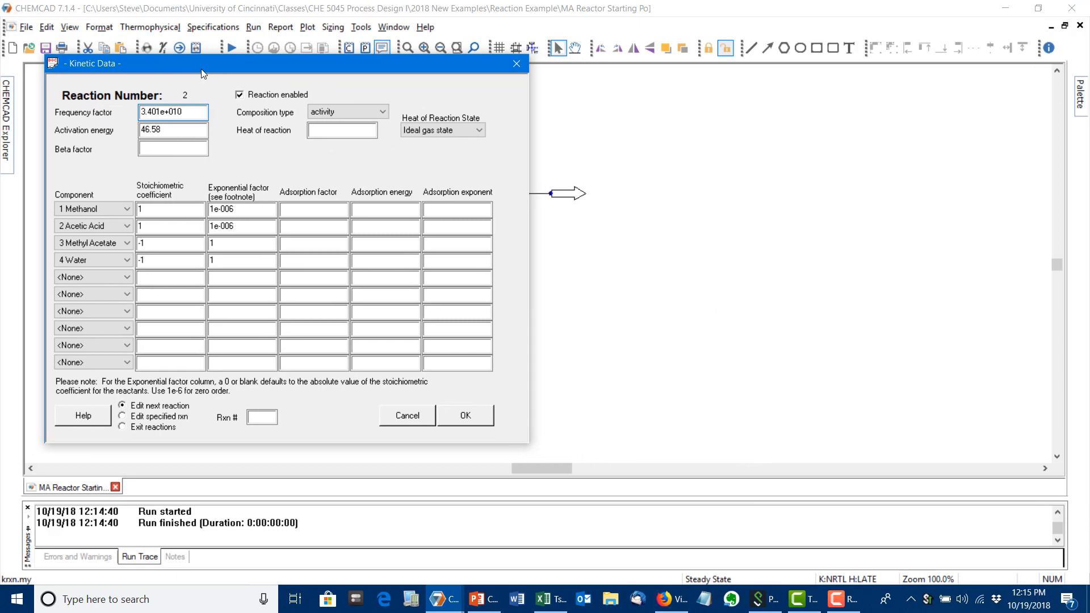
left_click(542, 598)
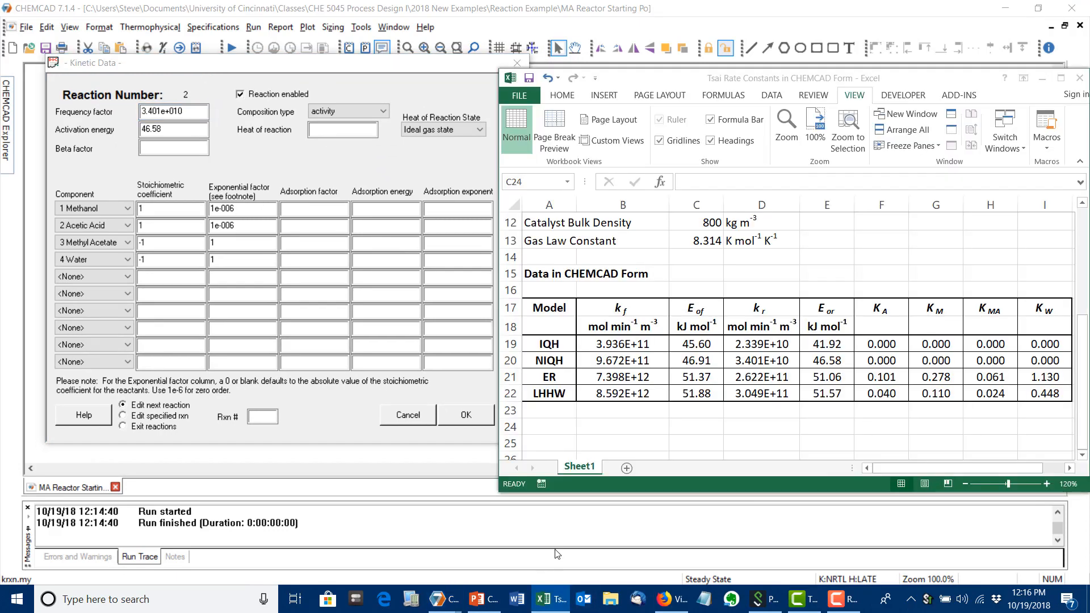
left_click(196, 108)
double_click(197, 109)
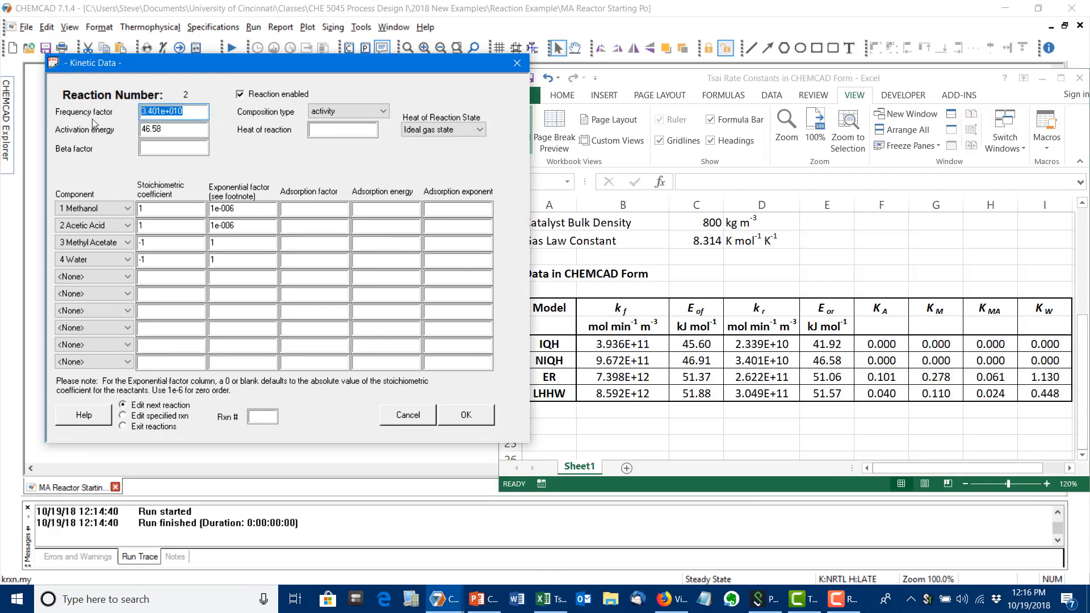
type("3.049e11")
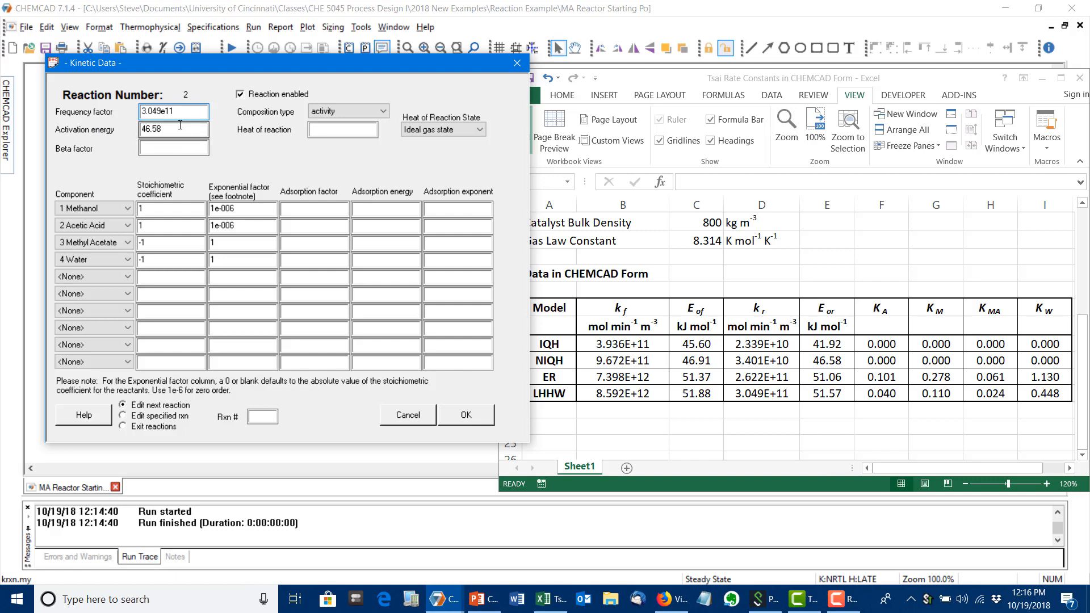
left_click_drag(177, 129, 100, 128)
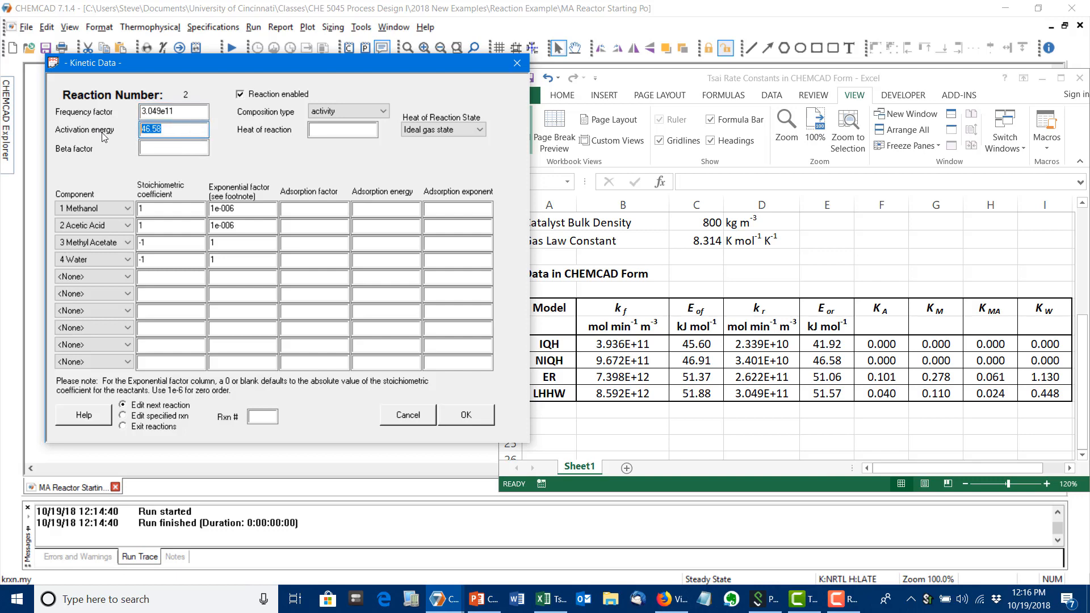
type("51.57")
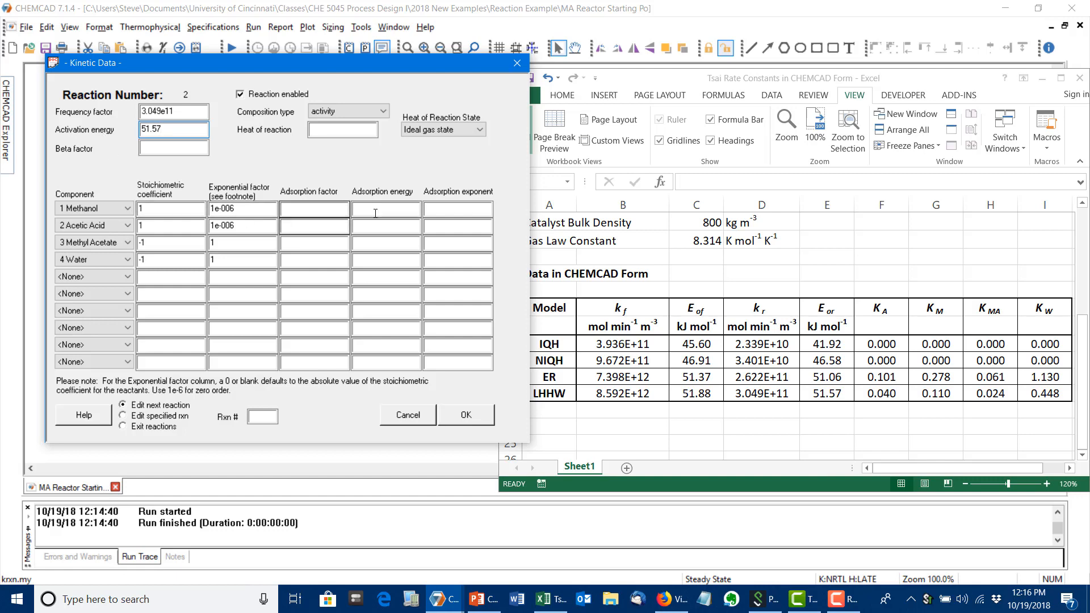
- Enter reaction 2's adsorption factors: .11 for methanol, .04 for acetic acid, .024 for methyl acetate and .448 for water
left_click(319, 207)
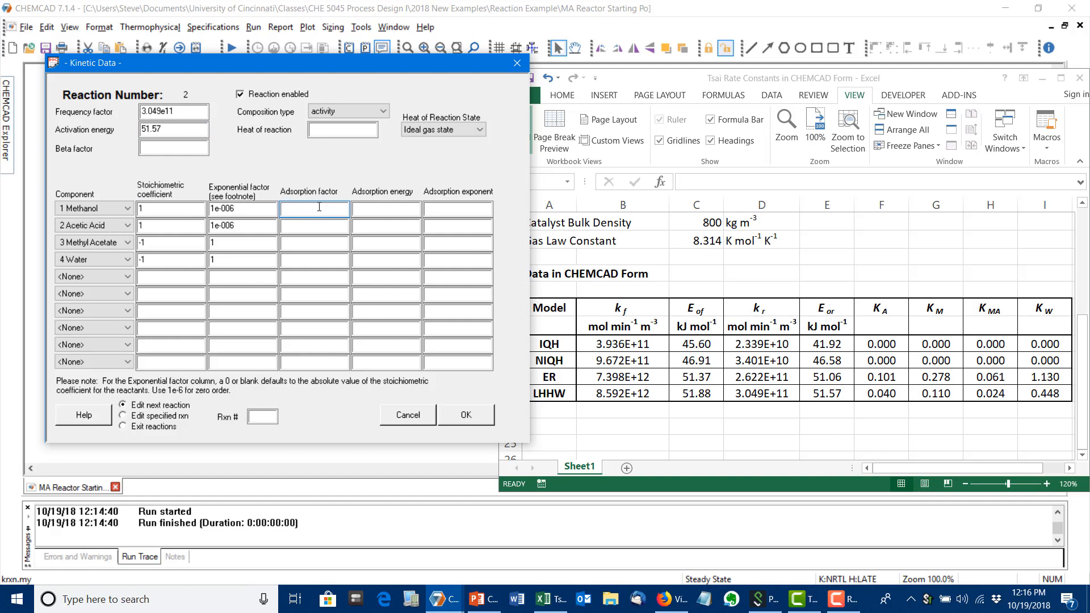
type(".11")
left_click(326, 224)
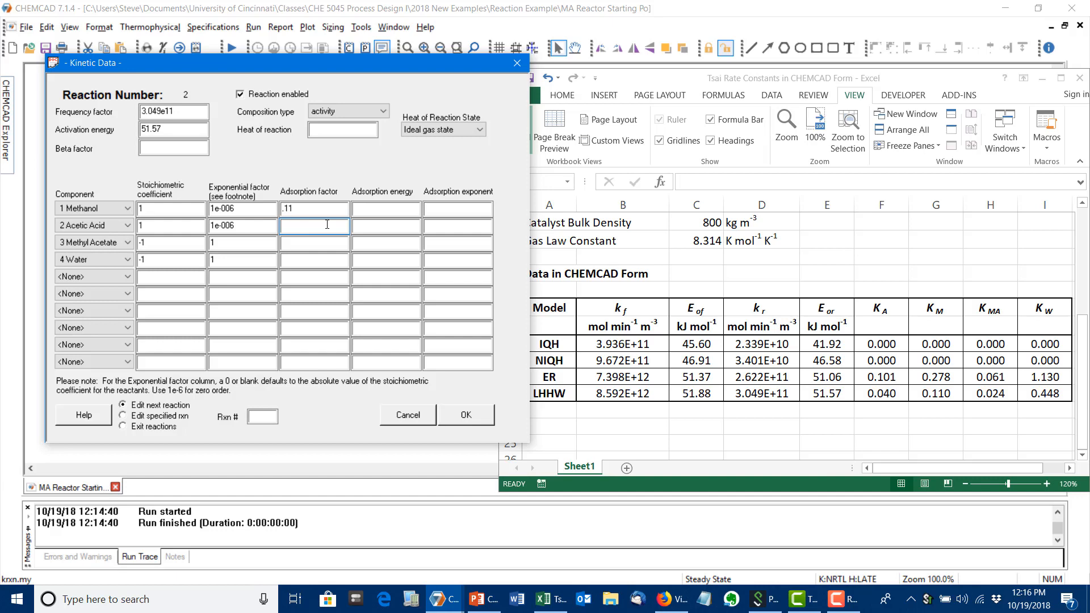
type(".04")
left_click(316, 245)
type(".024")
left_click(324, 257)
type(".448")
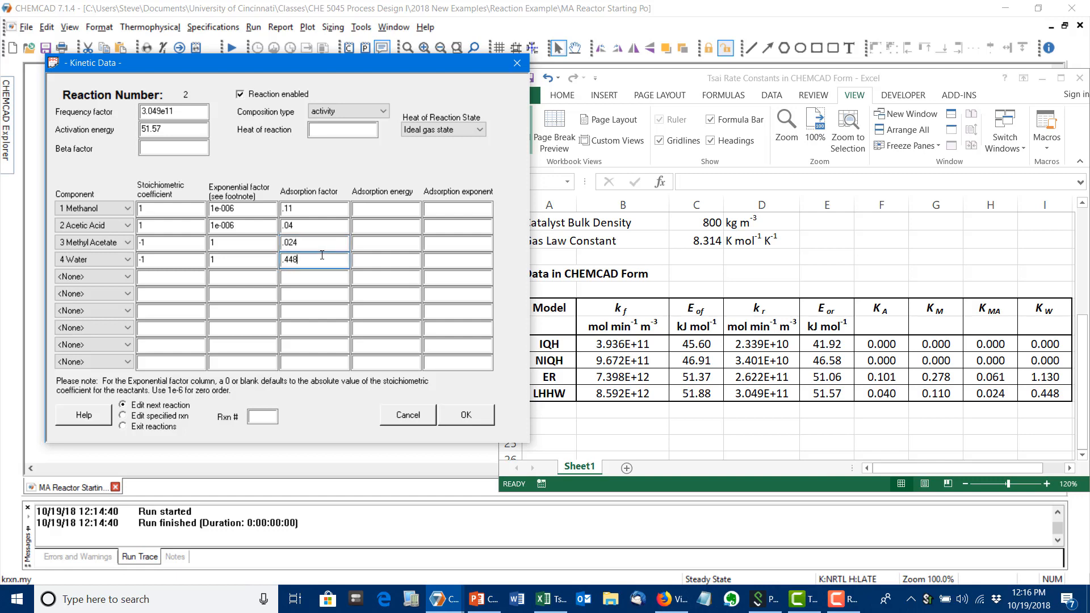
- Set reaction 2's beta factor to 2 and accept its kinetic data
left_click(183, 144)
type("2")
left_click(466, 415)
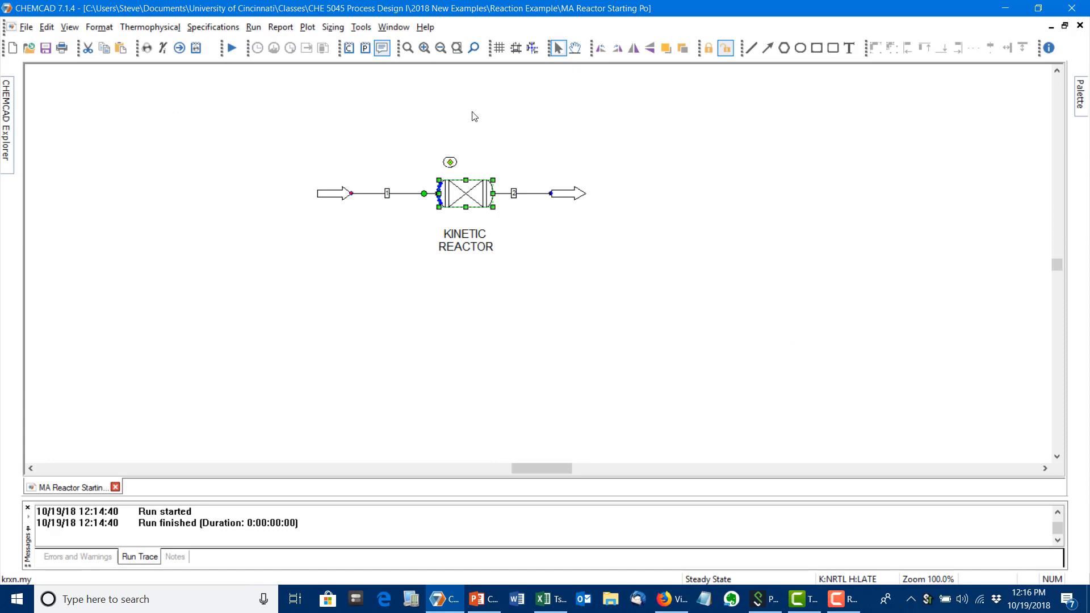
- Run the kinetic reactor with the LHHW kinetics and check its calculated reactor volume
right_click(493, 190)
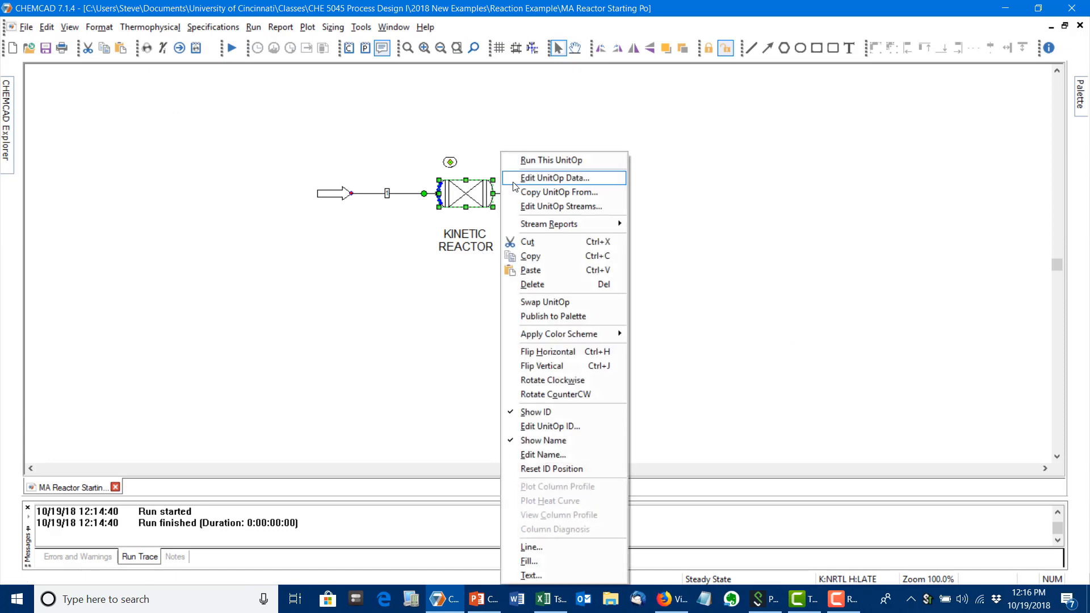
left_click(518, 161)
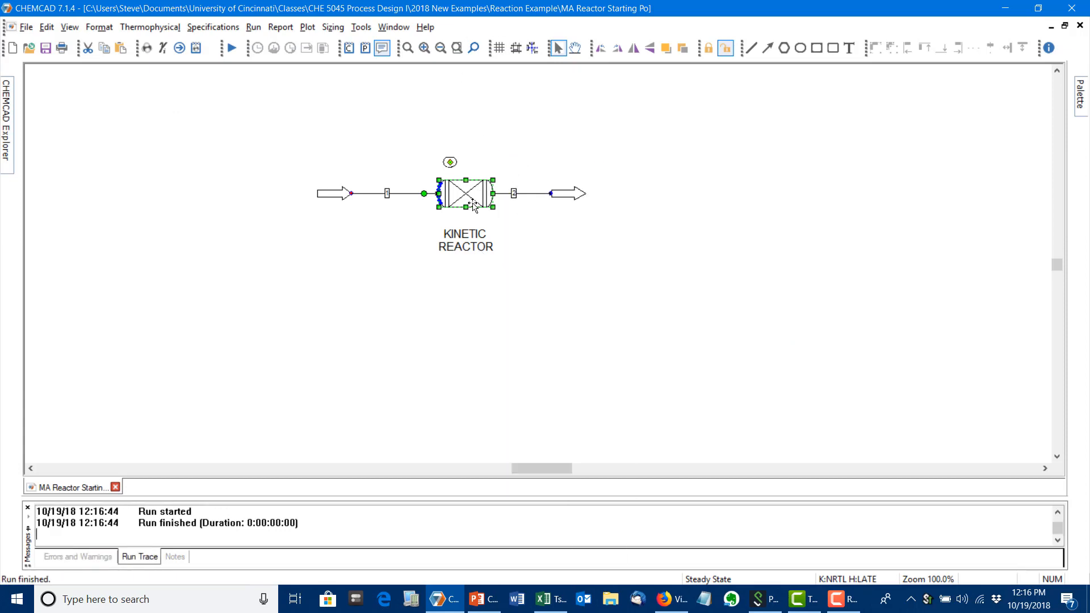
mouse_move(473, 204)
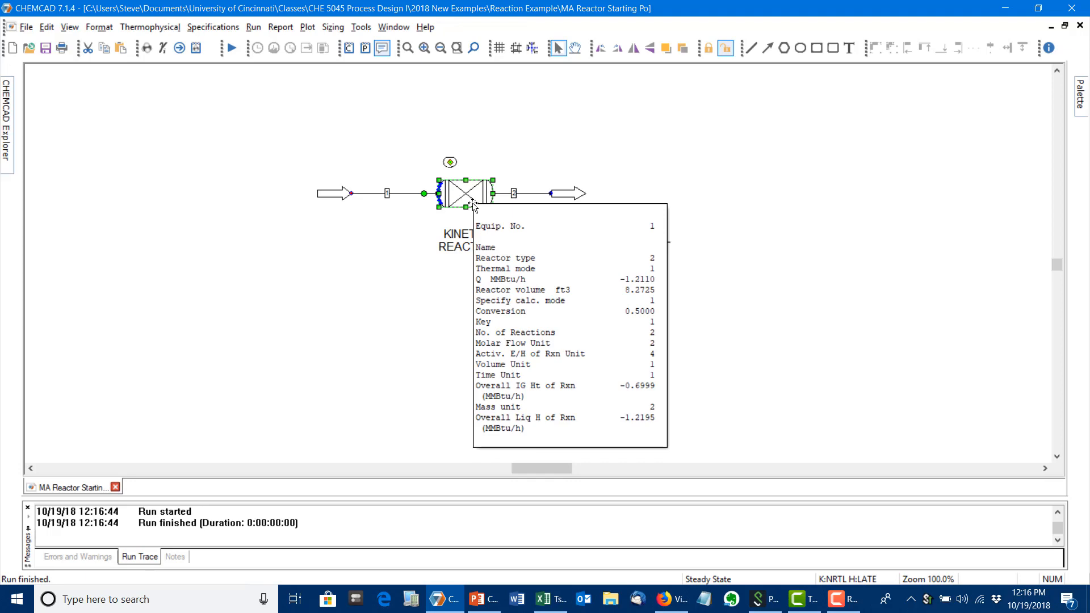